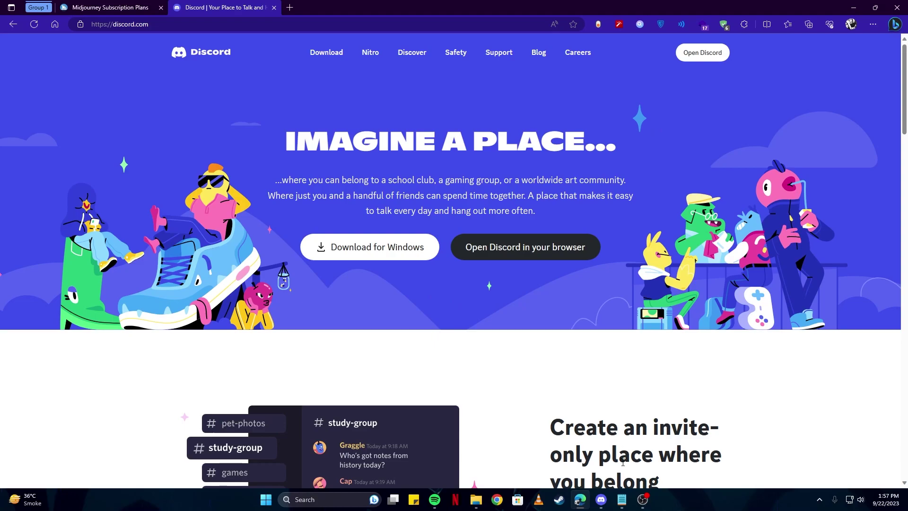
Step: Bring Discord to the front and scroll the Midjourney general-1 channel to the vinyl merry-go-round grid
click(600, 499)
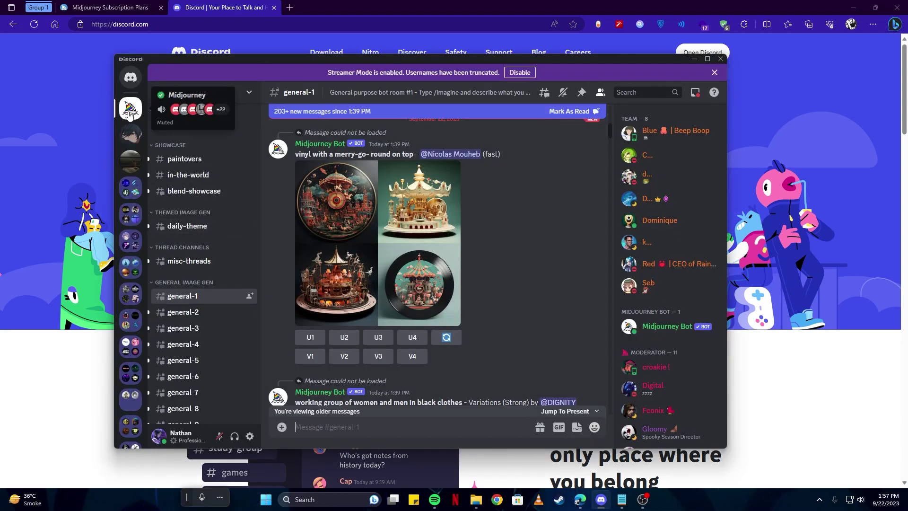
click(579, 500)
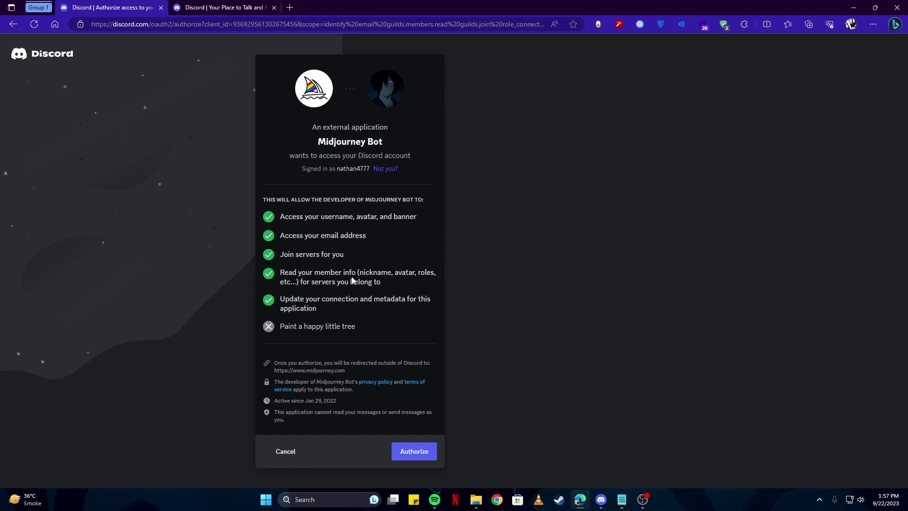
click(601, 499)
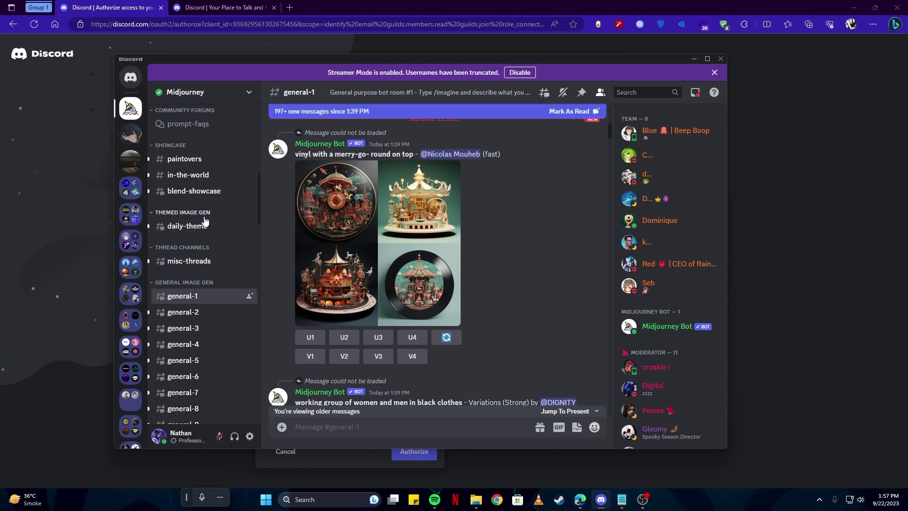
scroll(206, 369, down, 1)
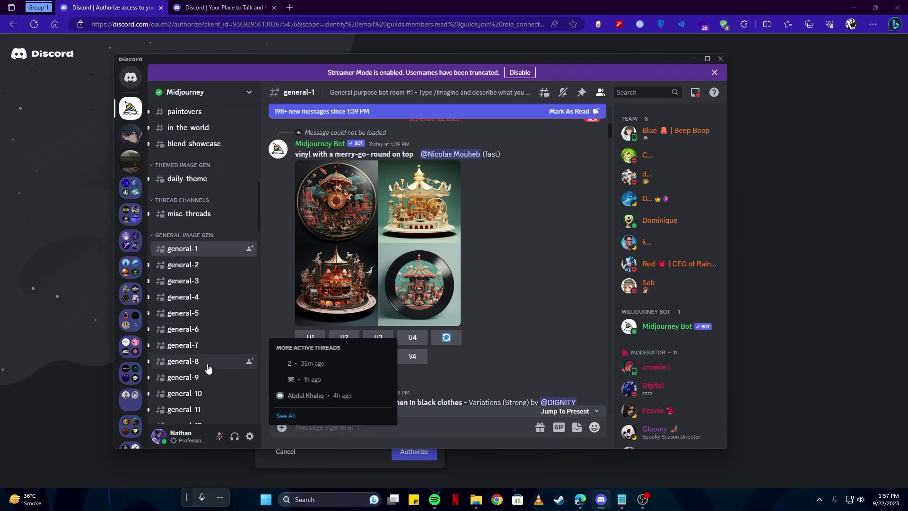
mouse_move(197, 251)
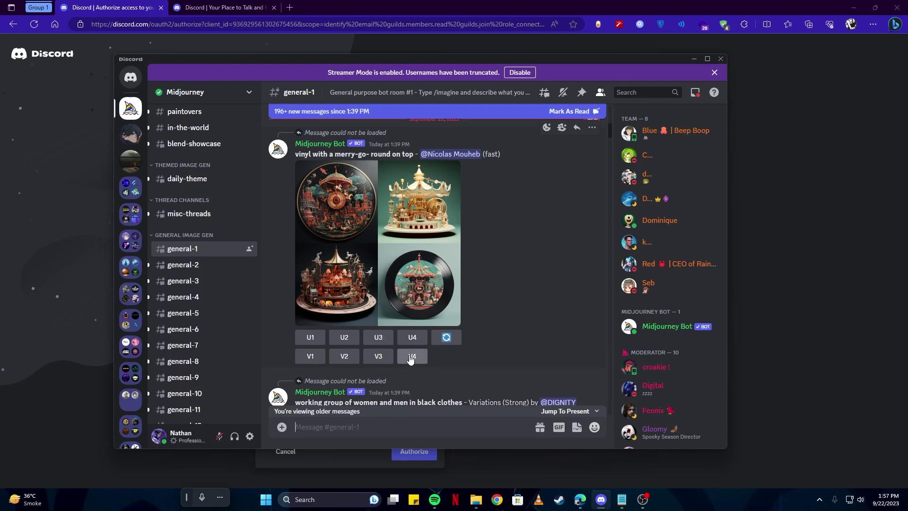
mouse_move(214, 286)
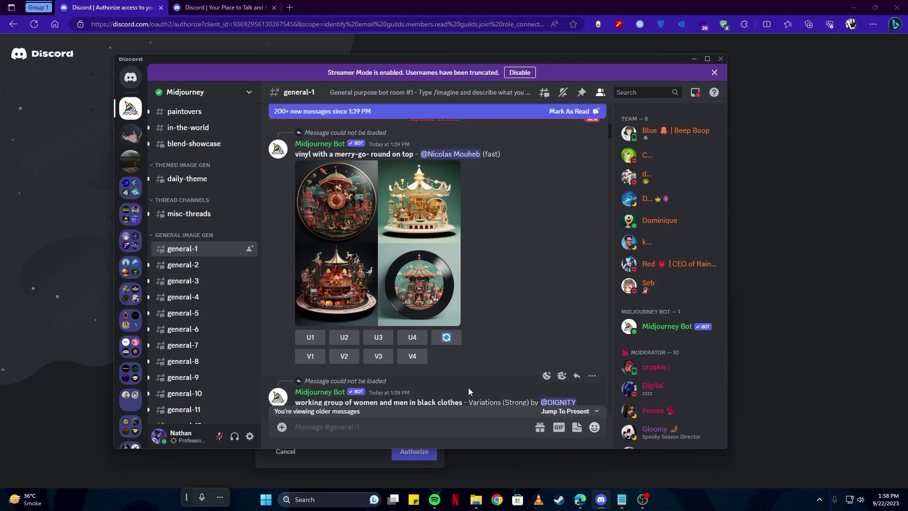
scroll(131, 388, down, 3)
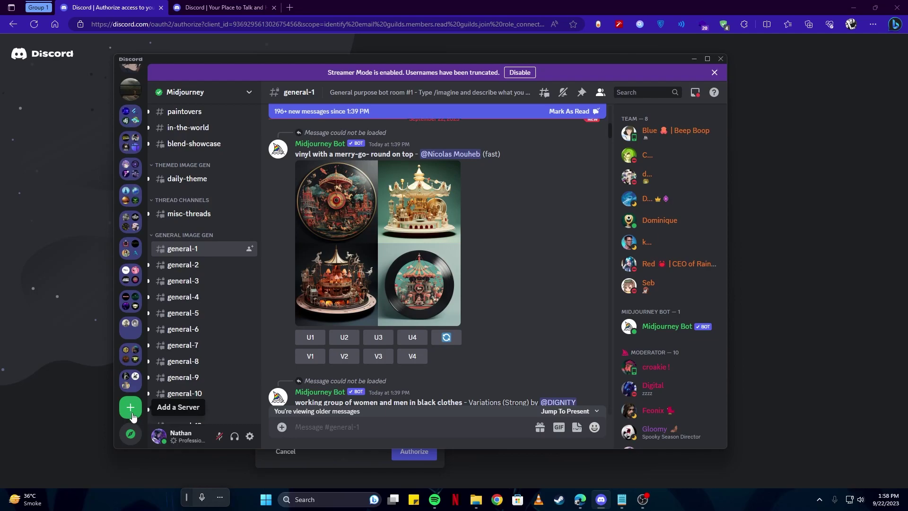
Step: Maximize Discord and create a new 'For me and my friends' server from scratch with the default name
key(super+Up)
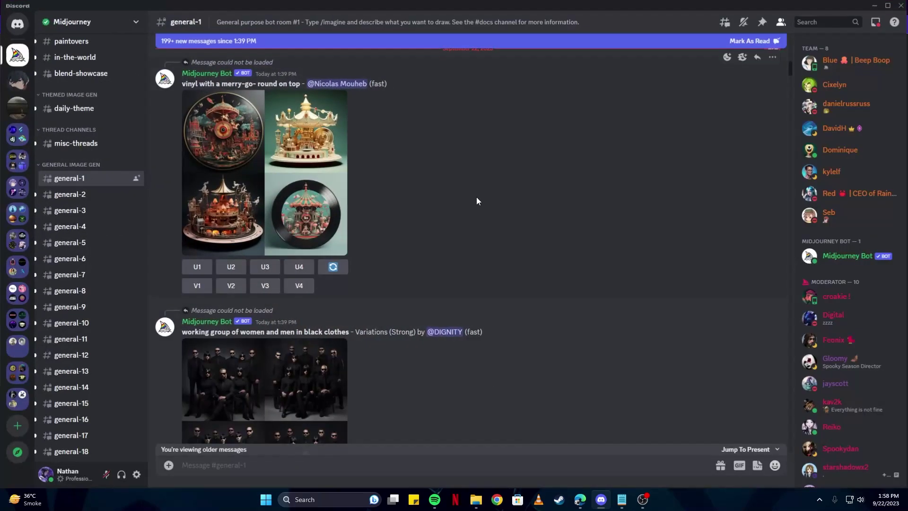
click(15, 433)
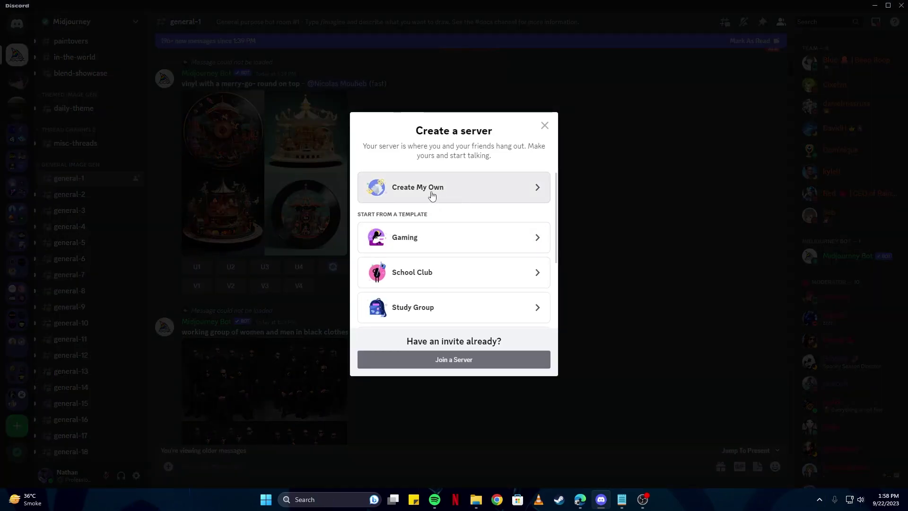
click(450, 194)
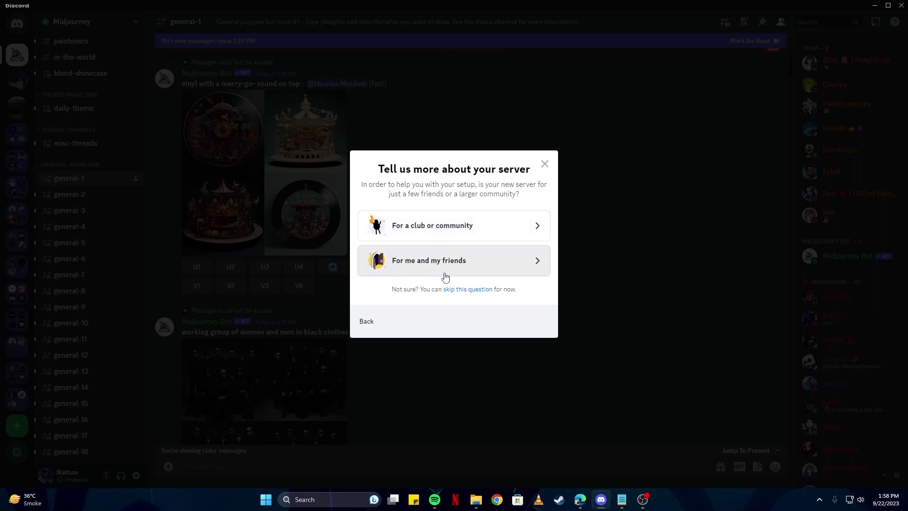
click(419, 270)
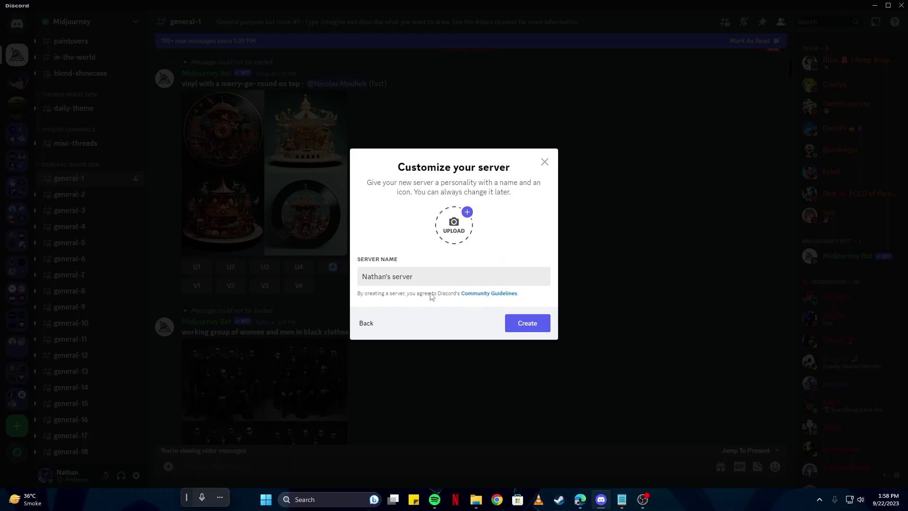
click(544, 327)
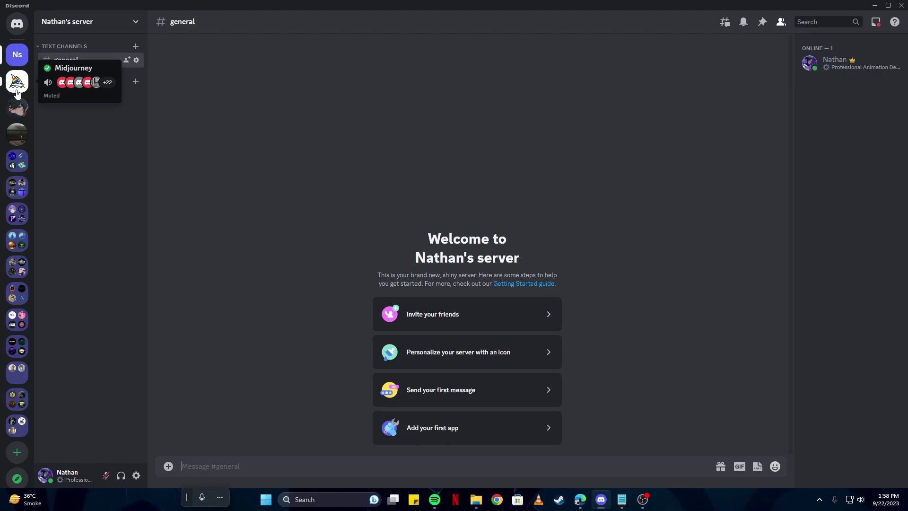
click(16, 90)
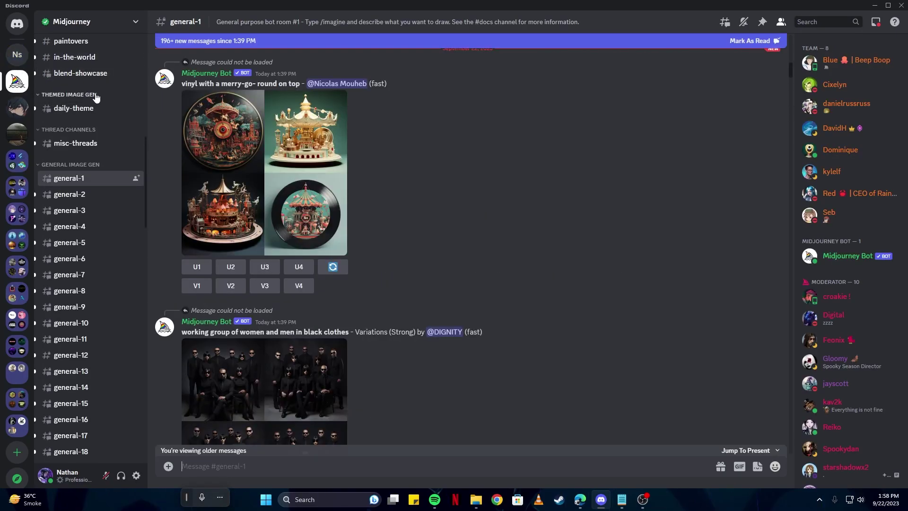
right_click(854, 260)
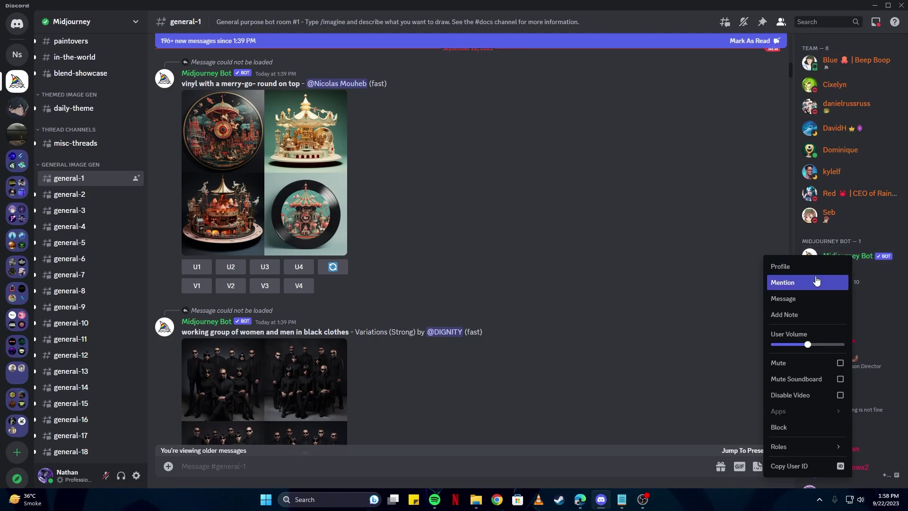
click(805, 267)
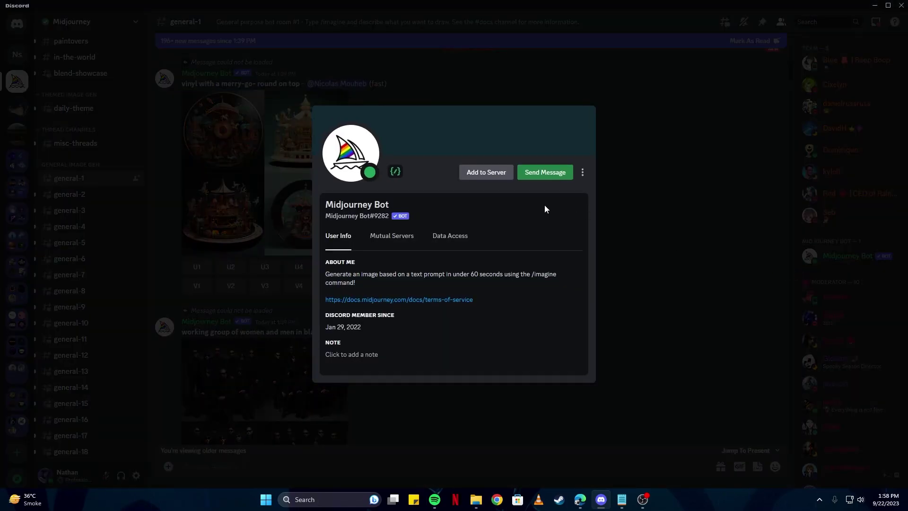
click(483, 177)
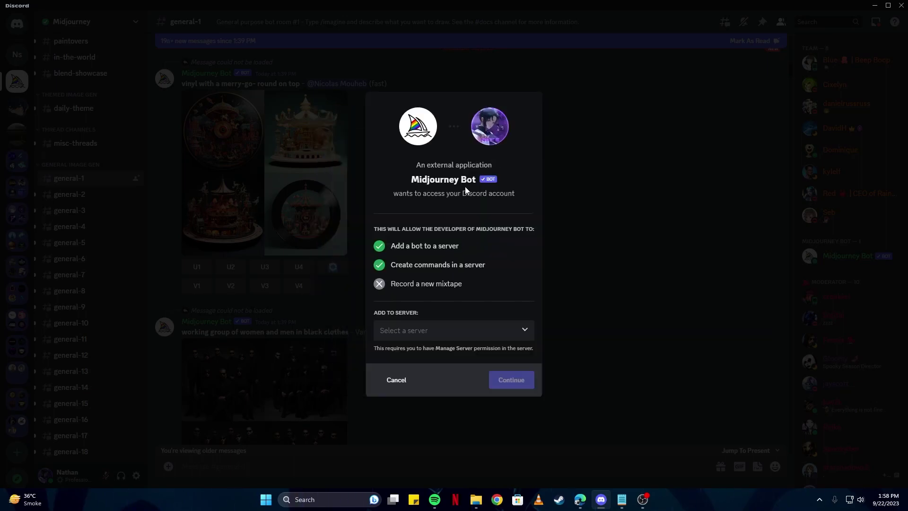
click(445, 334)
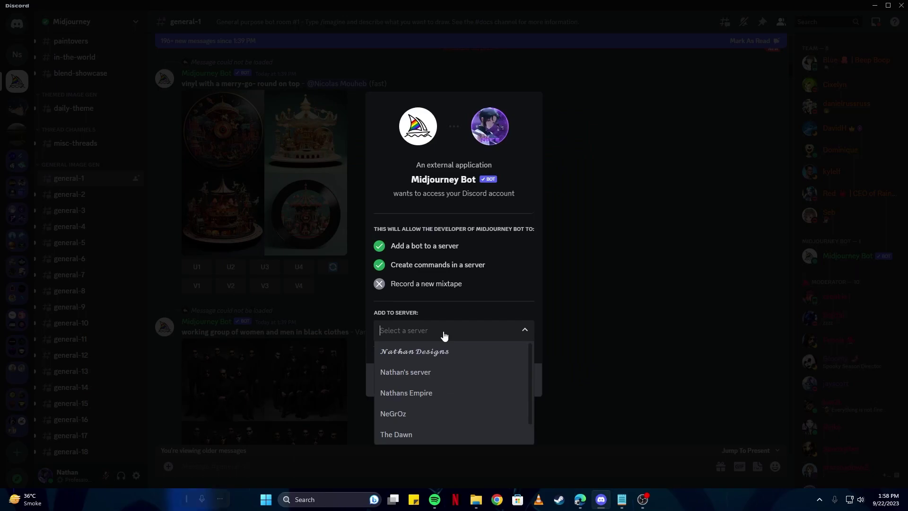
click(404, 379)
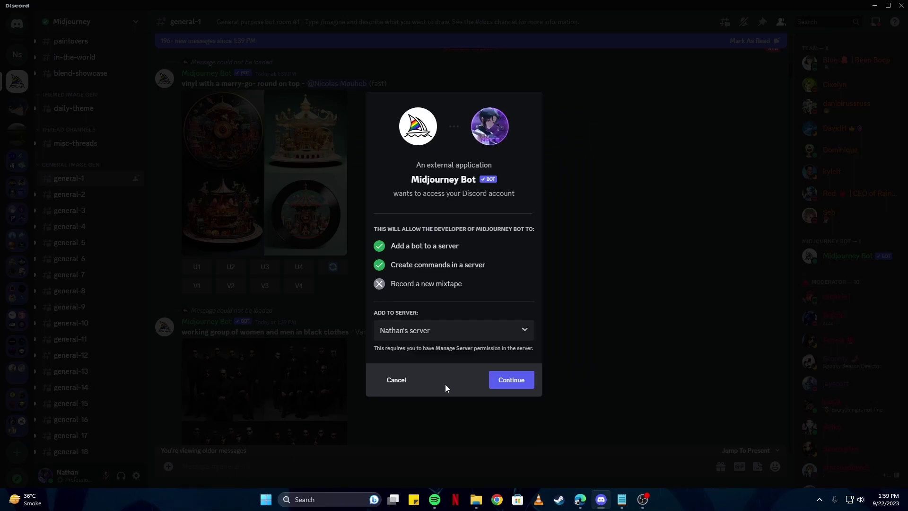
click(497, 386)
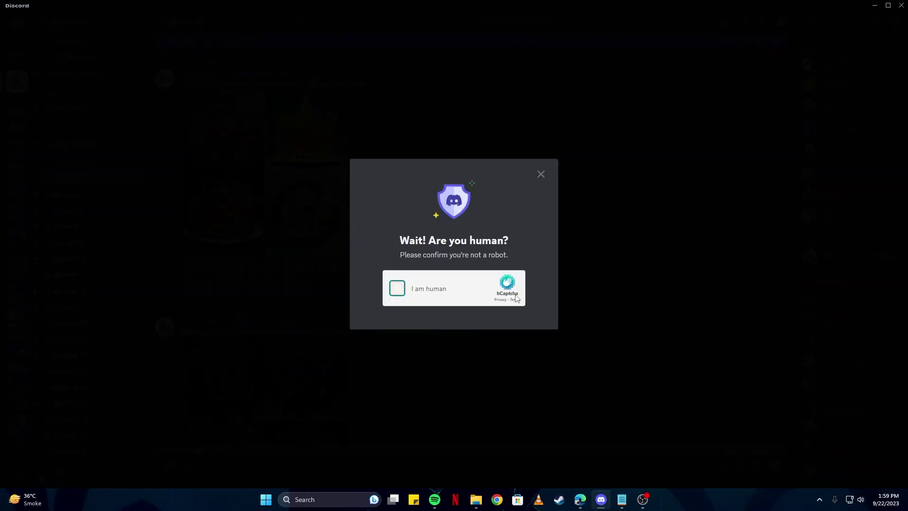
click(454, 289)
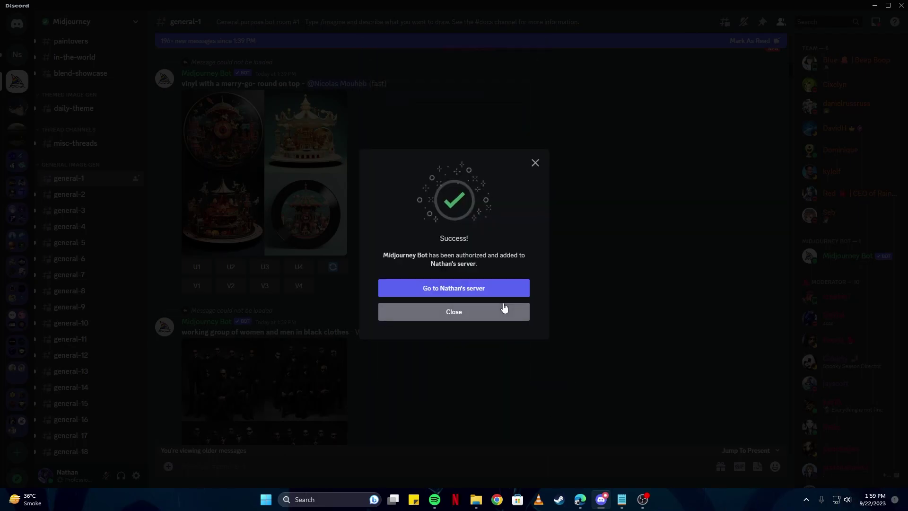
click(475, 299)
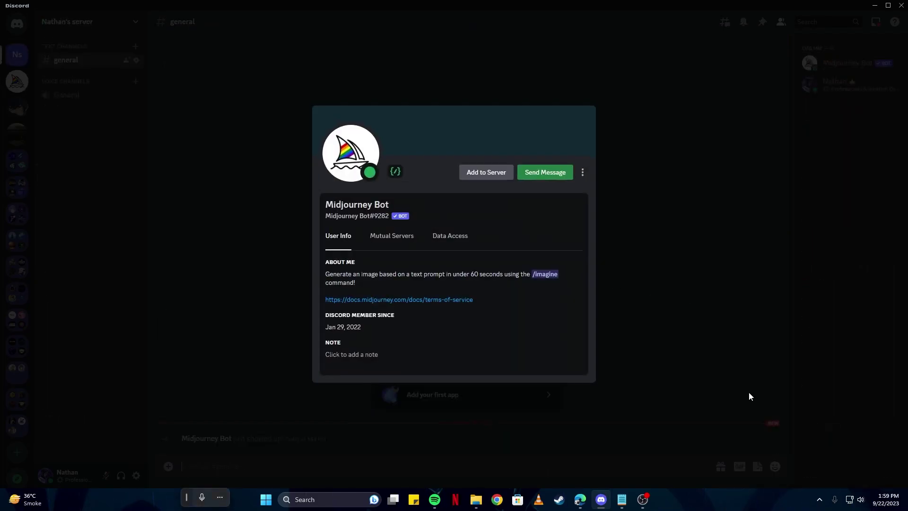
click(669, 201)
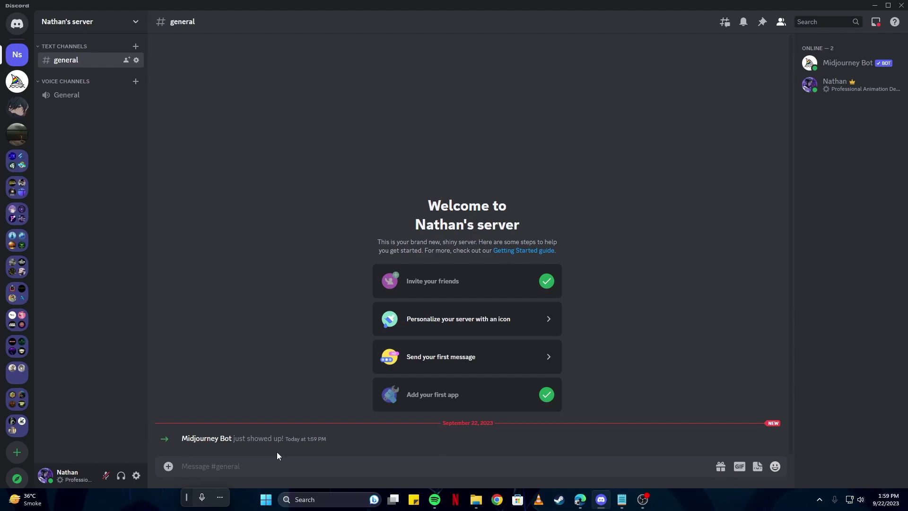
text(/)
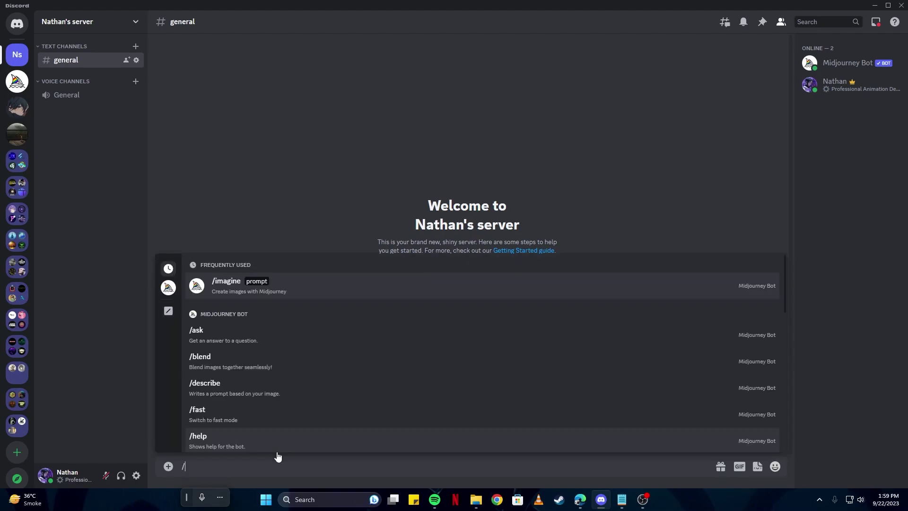
key(Return)
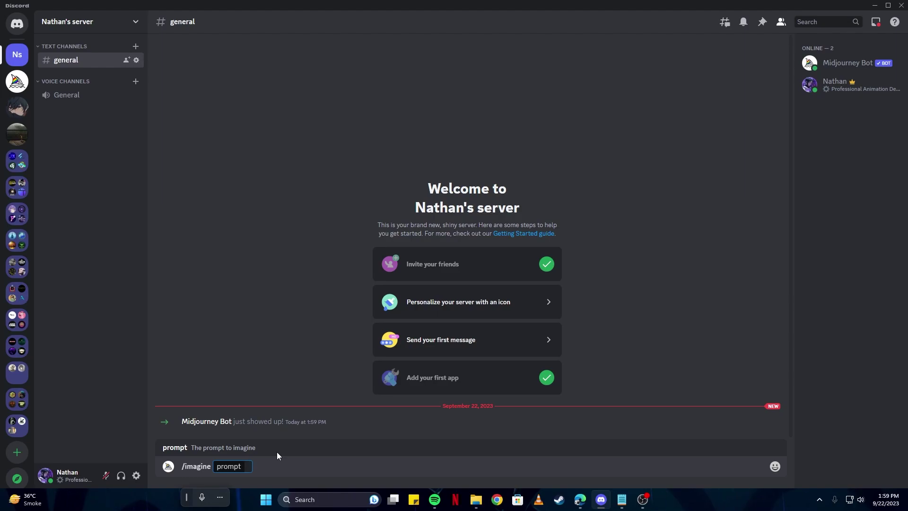
key(BackSpace)
key(BackSpace)
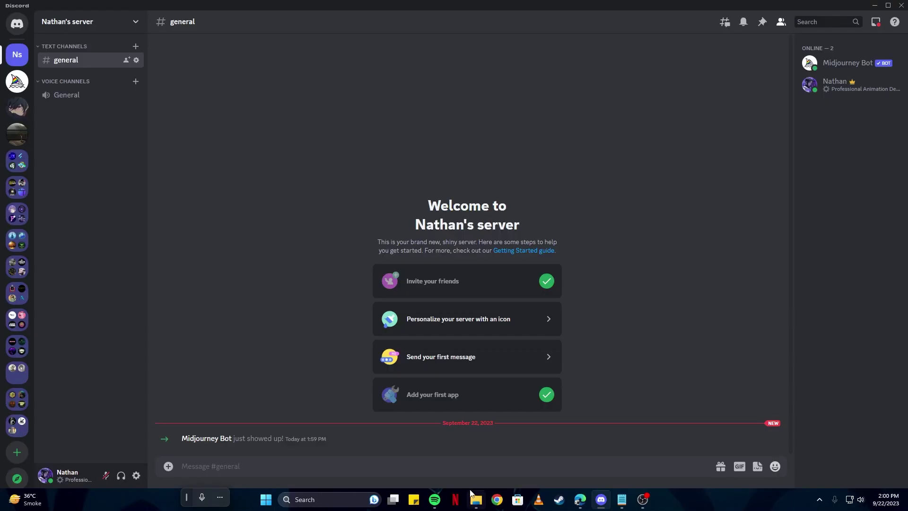
Step: Send chris-hemsworth-1.webp to #general and copy the image link from its enlarged view
drag(476, 499, 357, 462)
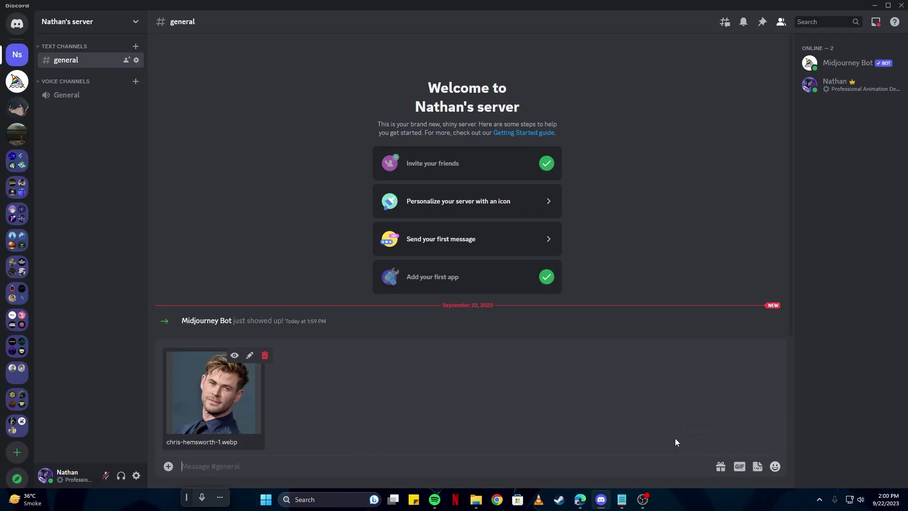
key(Return)
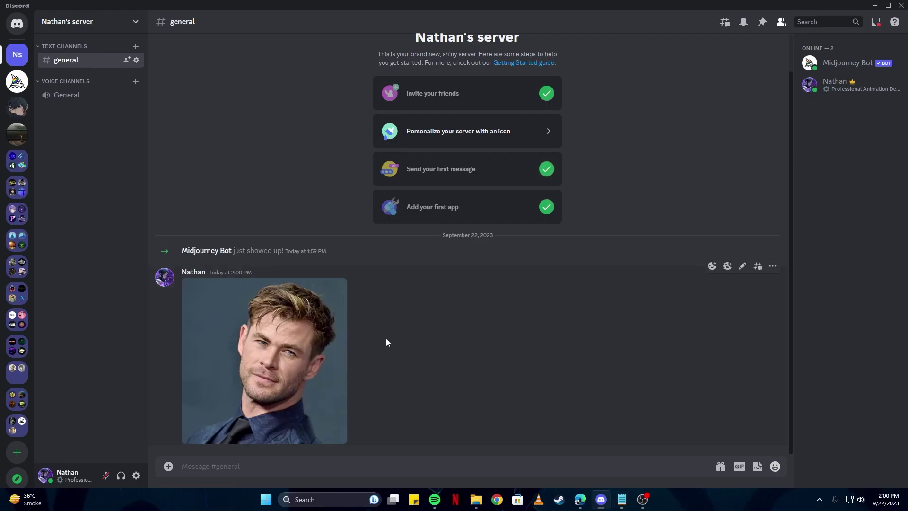
click(323, 332)
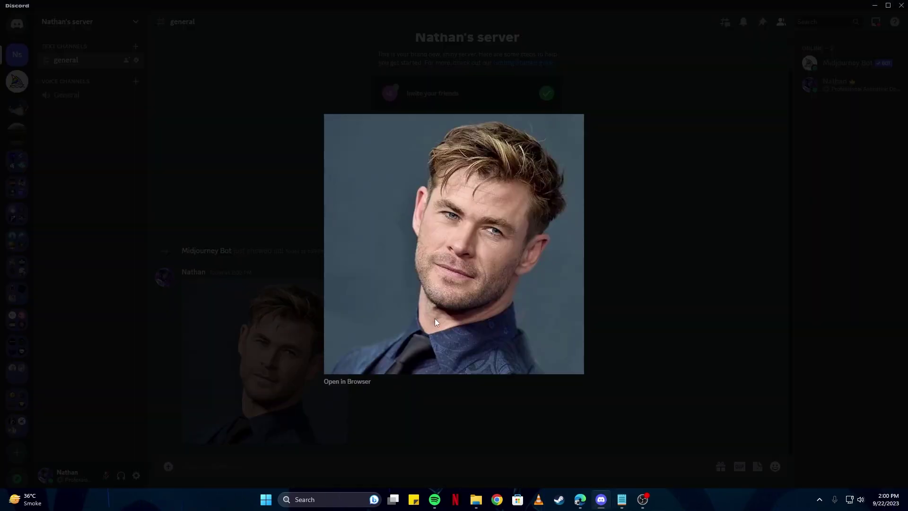
right_click(407, 231)
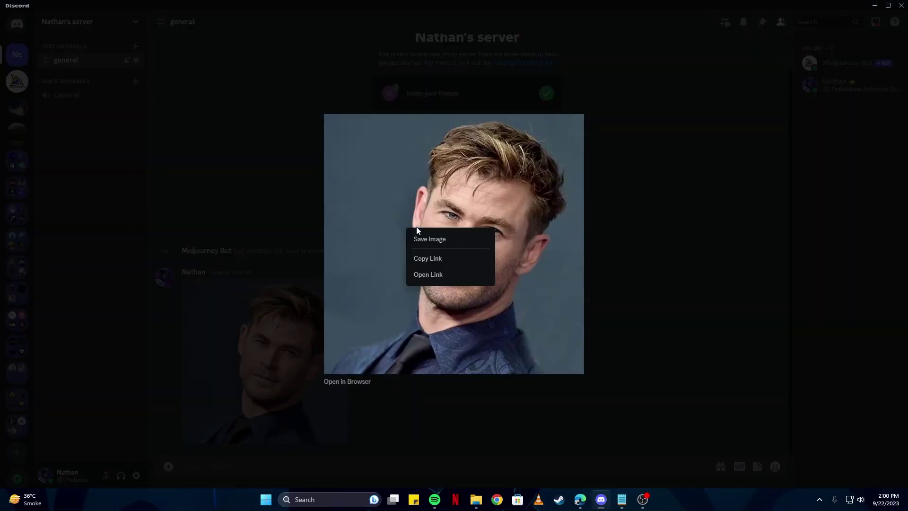
click(435, 259)
click(439, 463)
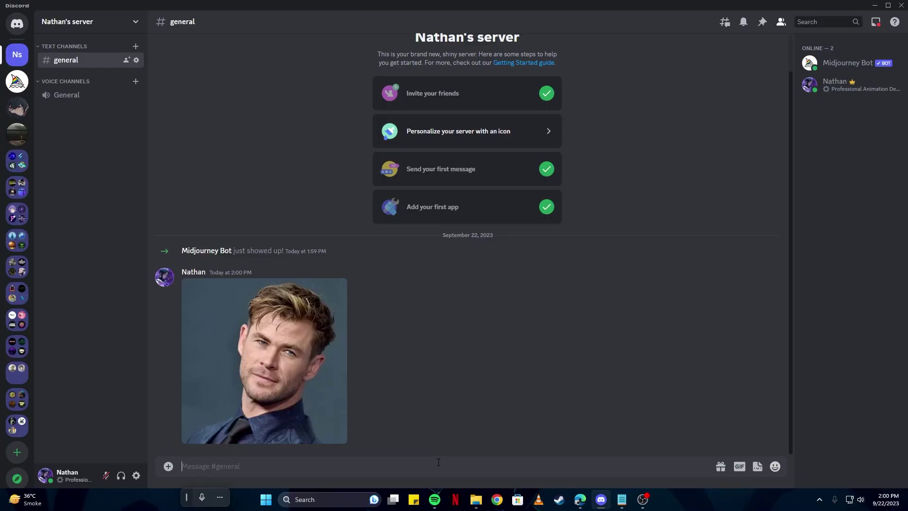
Step: Run /imagine with the pasted portrait link plus 'male' as the prompt
text(/)
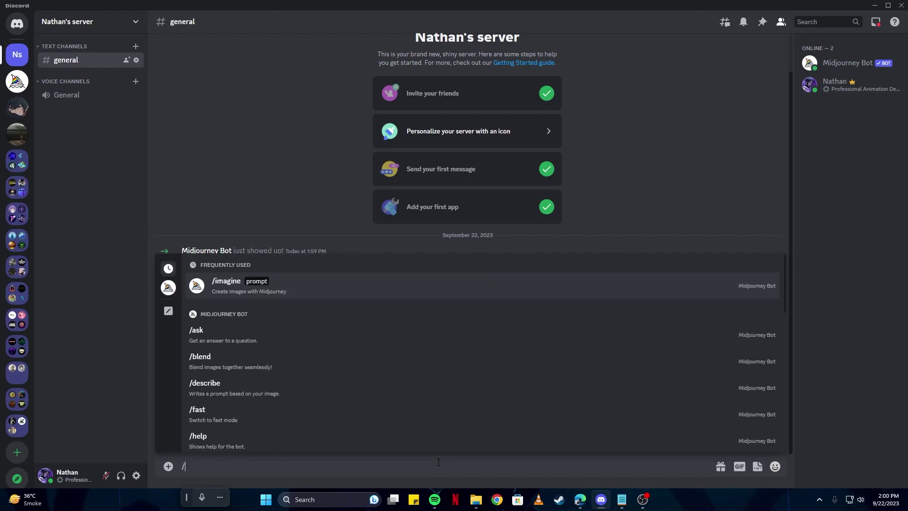
key(Return)
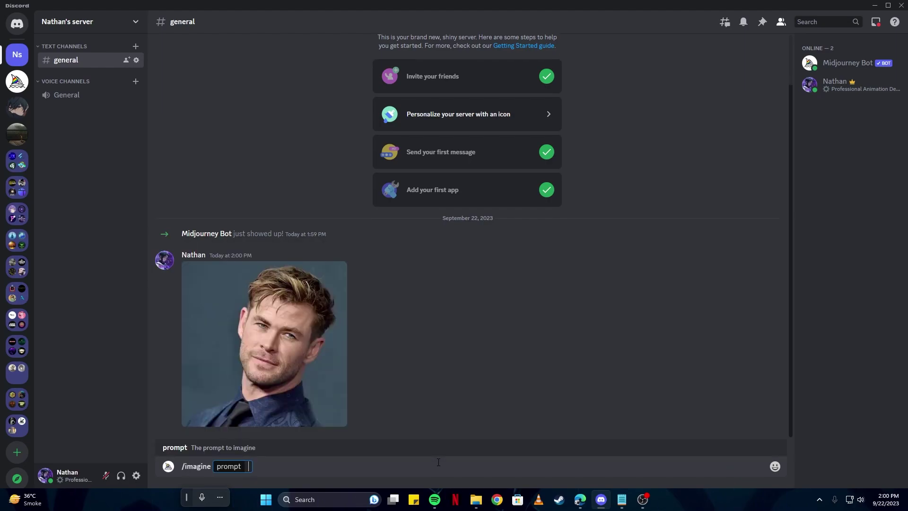
key(ctrl+v)
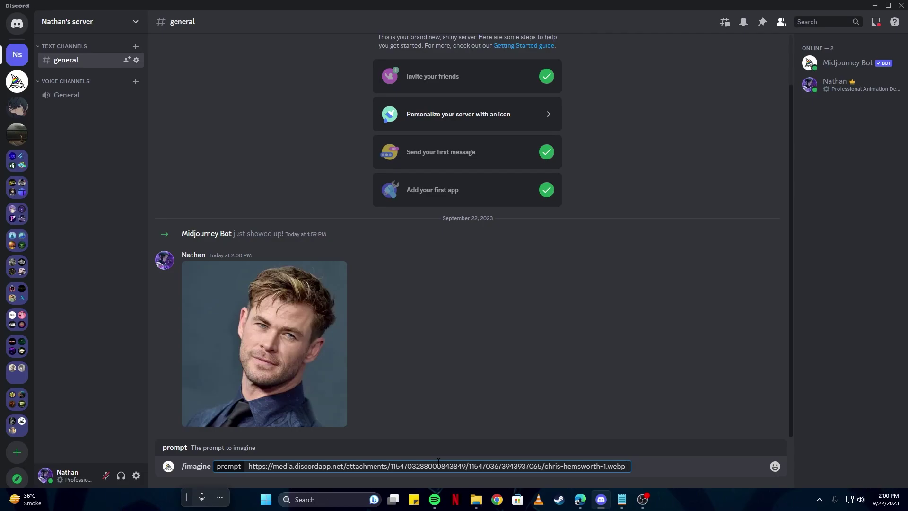
text(male)
key(Return)
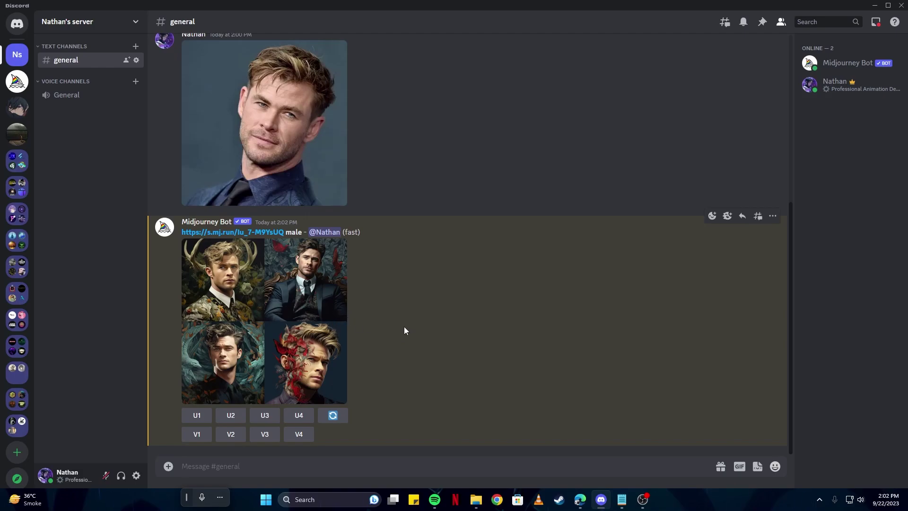
click(238, 303)
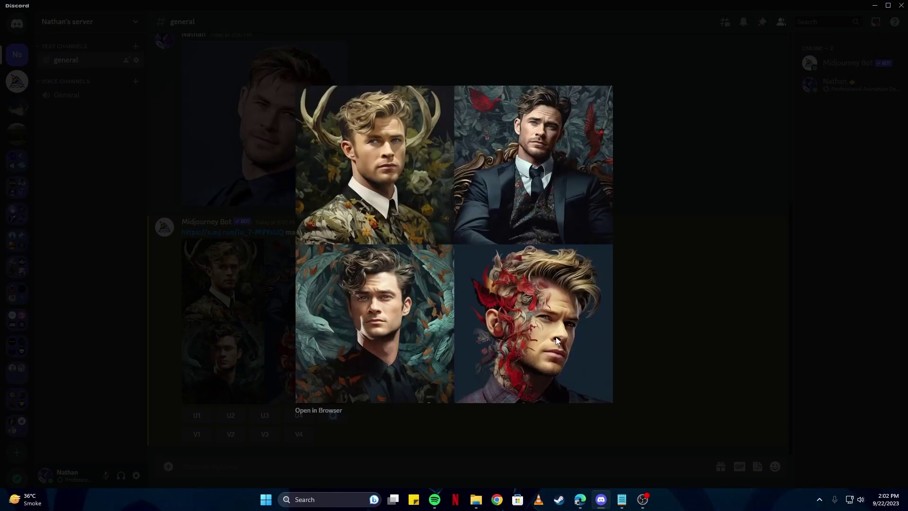
click(666, 252)
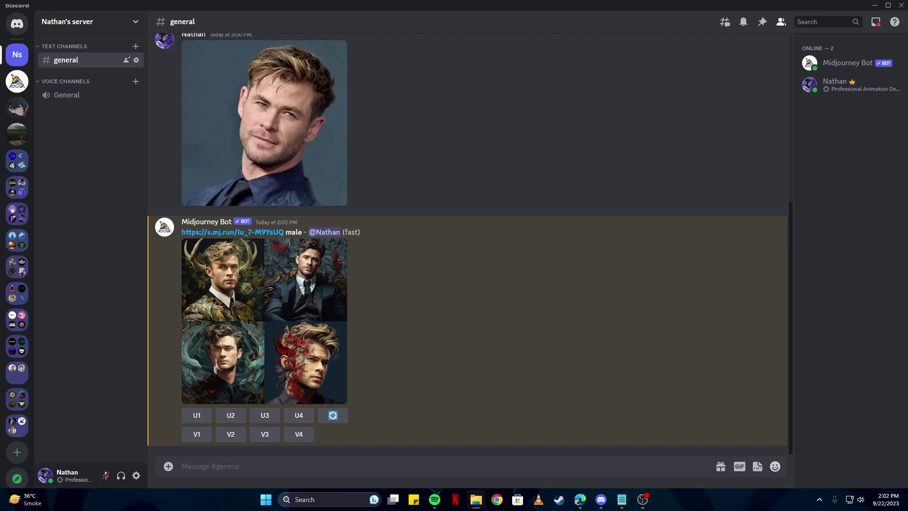
click(607, 274)
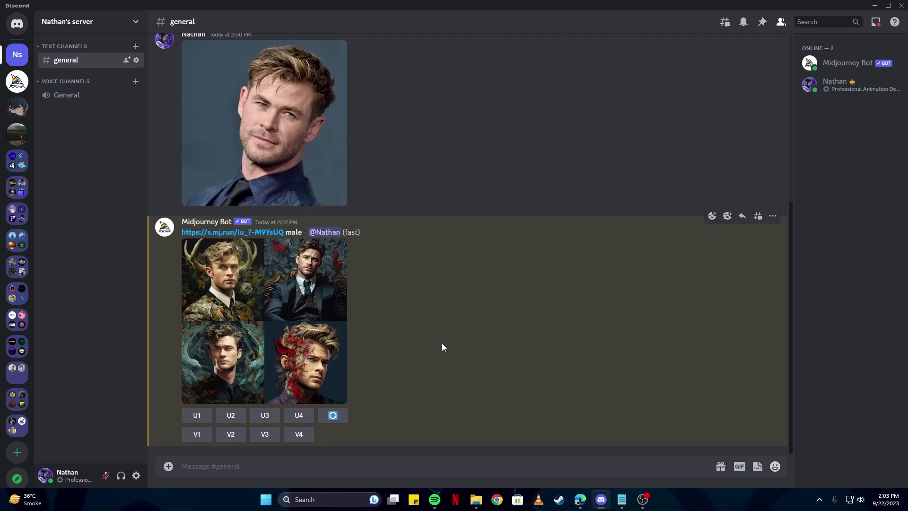
Step: Launch Photoshop with the portrait photo and unlock its Background layer for editing
key(super)
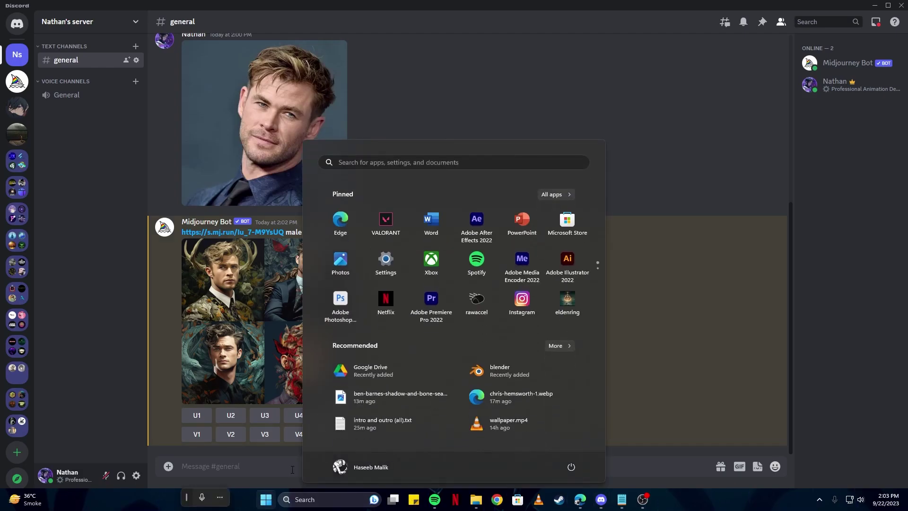
click(426, 287)
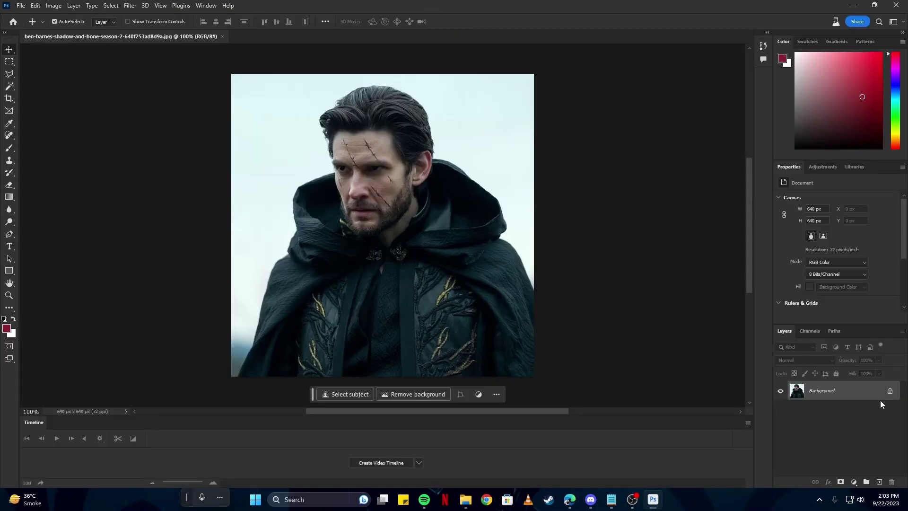
click(890, 391)
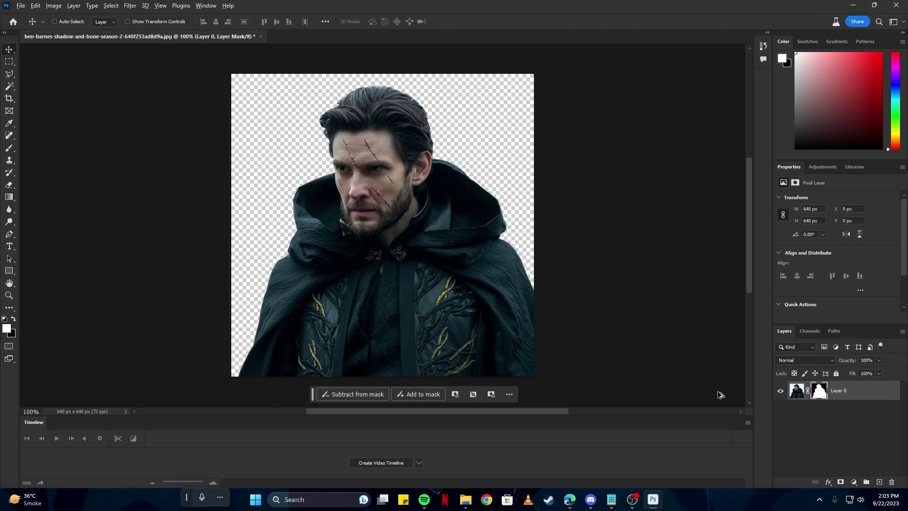
click(854, 482)
Step: Add a white Solid Color fill layer and move it beneath the portrait layer
click(849, 317)
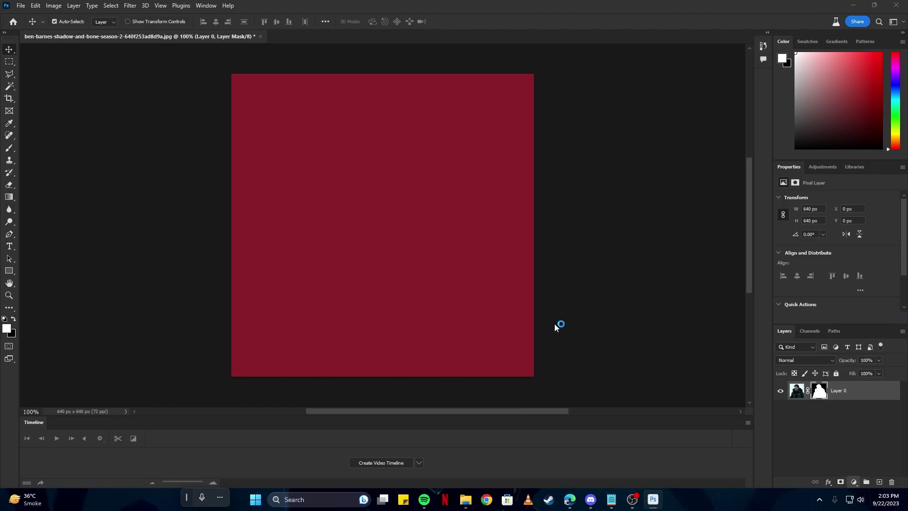
drag(644, 264, 525, 140)
click(794, 189)
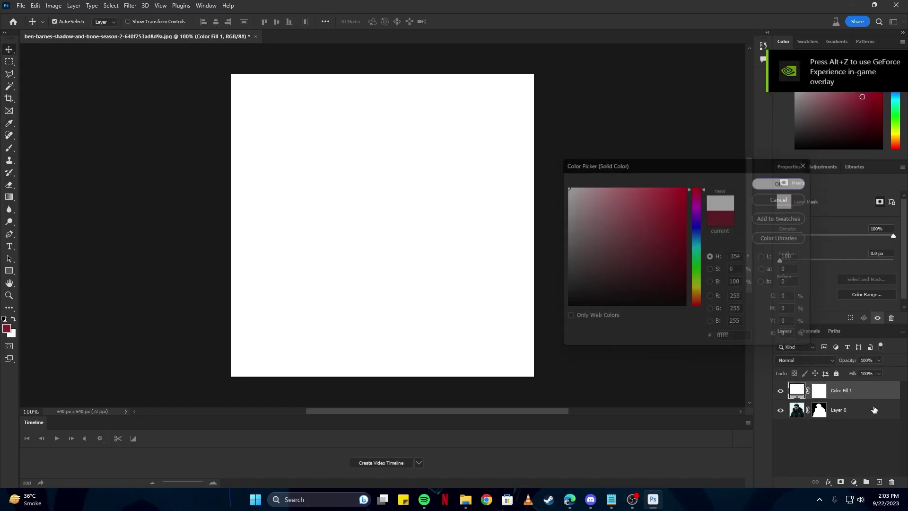
drag(842, 391, 863, 428)
Step: Add a second white fill, Color Fill 2, below Layer 0 and hide Color Fill 1
click(855, 484)
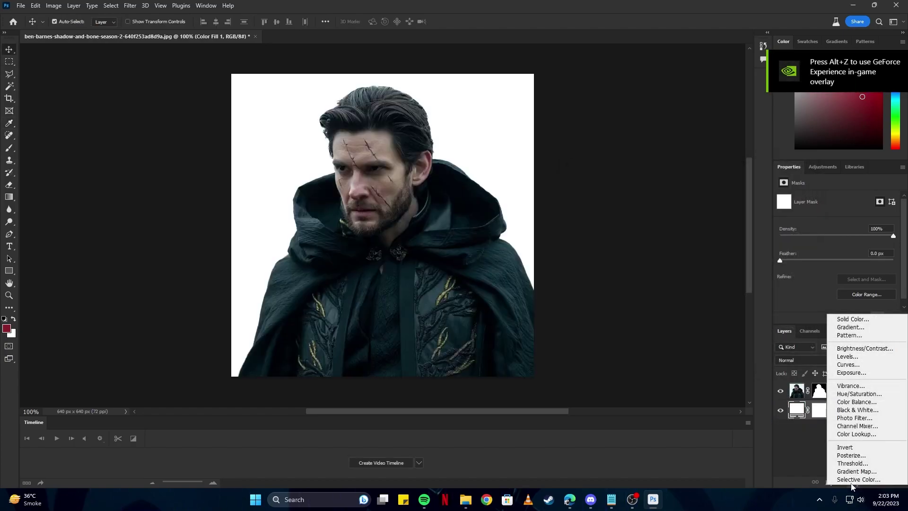
click(851, 320)
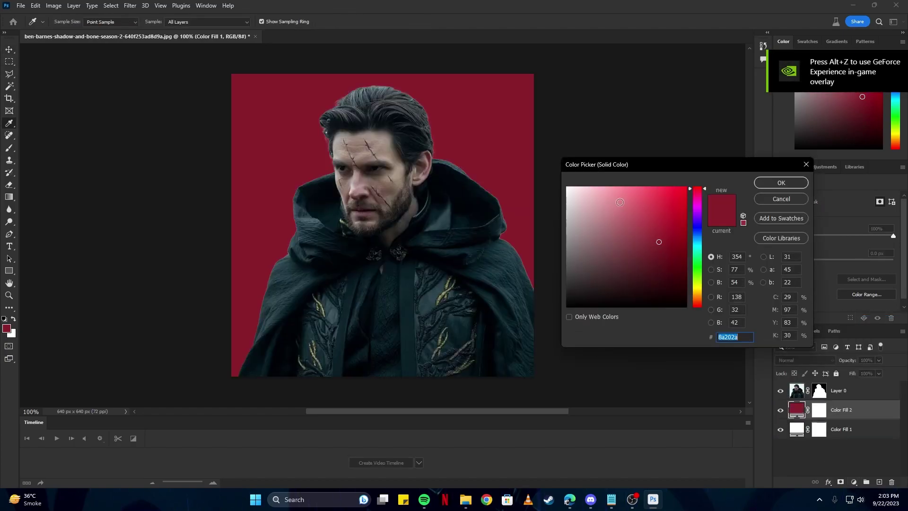
drag(656, 240, 565, 185)
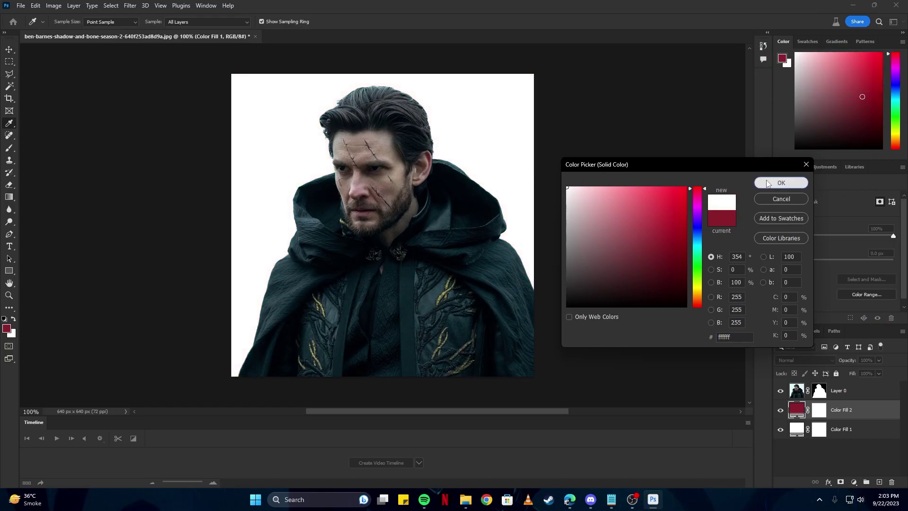
click(799, 183)
drag(852, 411, 850, 384)
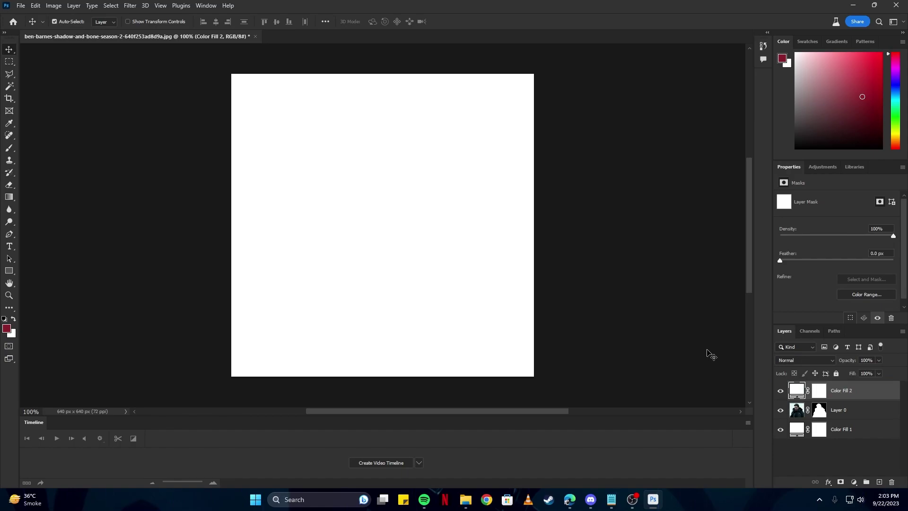
drag(849, 392, 850, 420)
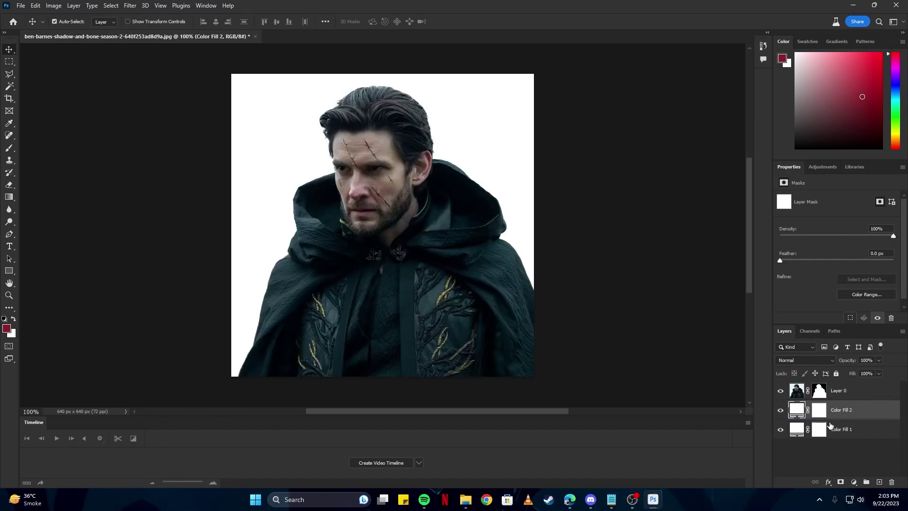
click(780, 431)
Step: Export the cut-out portrait as a PNG through Export As
key(ctrl+alt+shift+w)
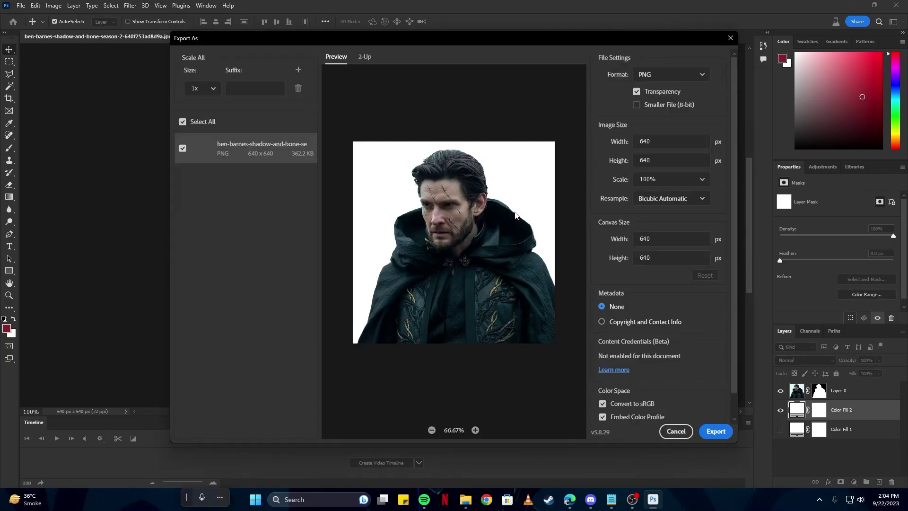
click(645, 76)
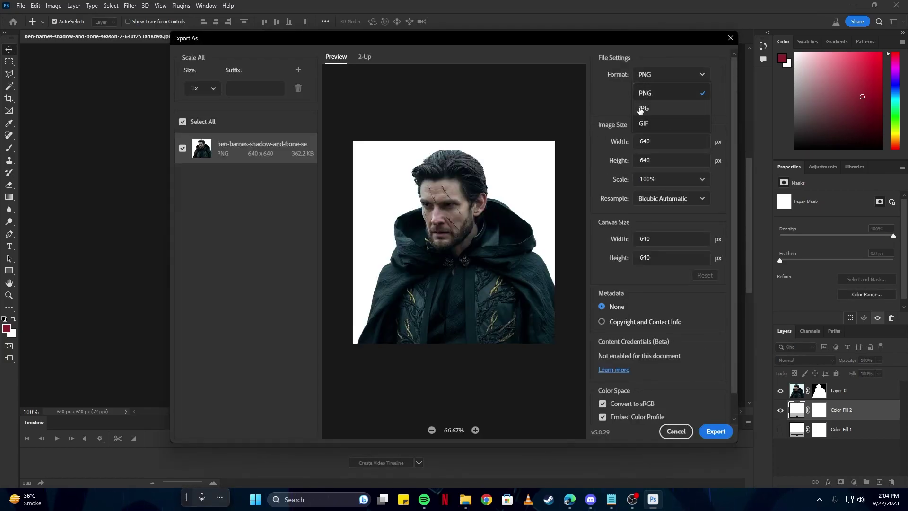
click(645, 92)
click(716, 431)
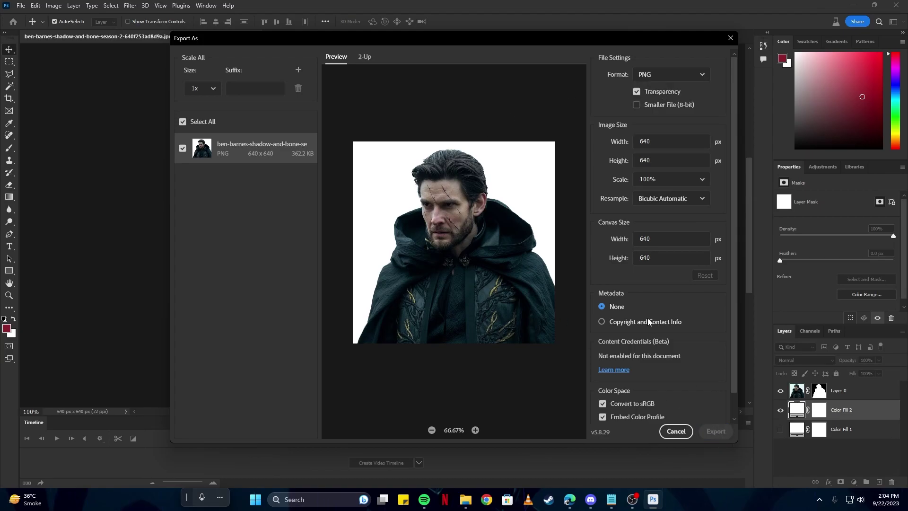
key(Return)
Step: Close the photo without saving and minimize Photoshop to bring Discord back
key(ctrl+w)
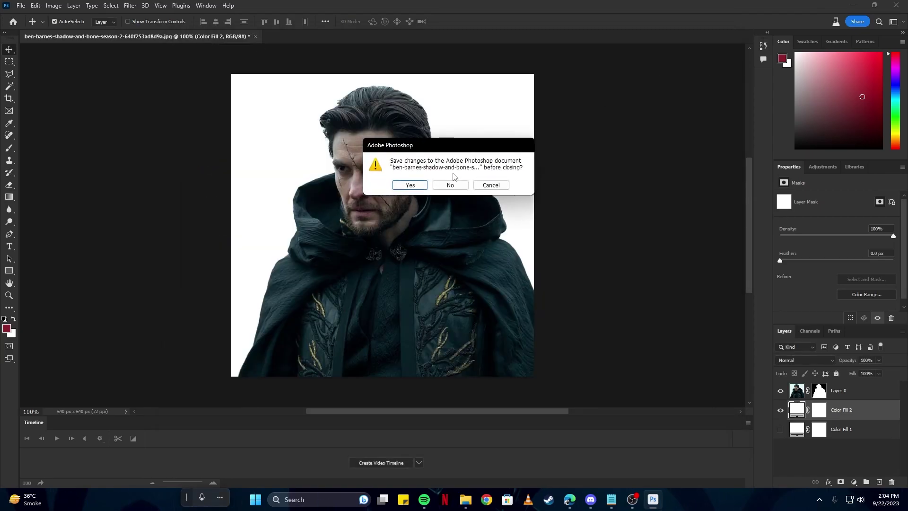
click(450, 184)
click(853, 5)
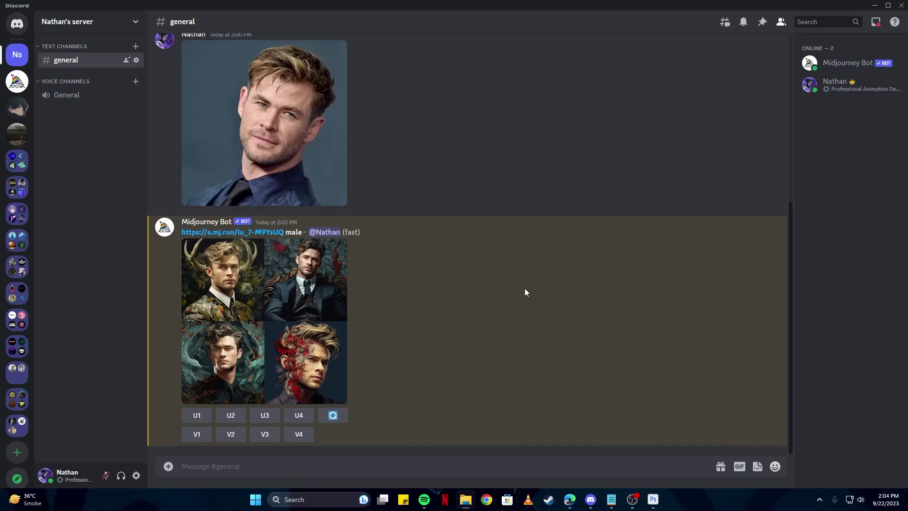
Step: Post the white-background cutout PNG in #general and copy its image link
drag(611, 355, 436, 413)
key(Return)
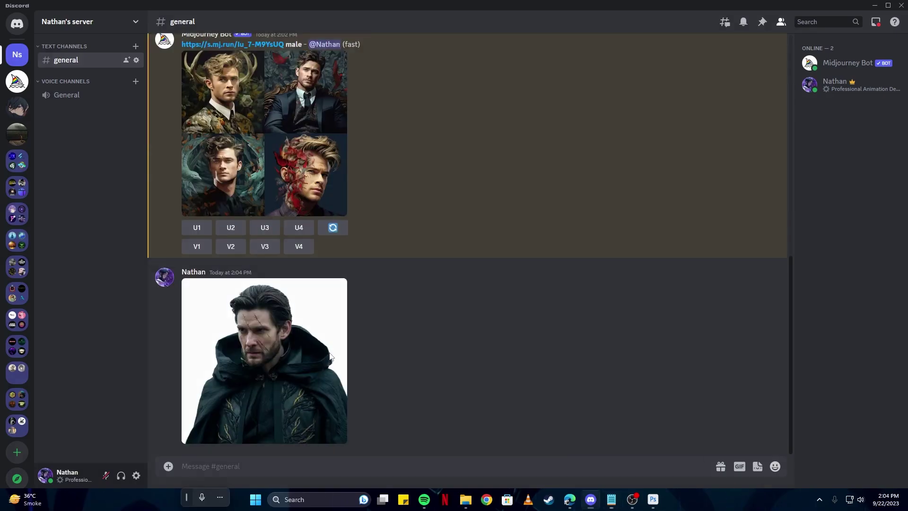
click(332, 341)
right_click(412, 232)
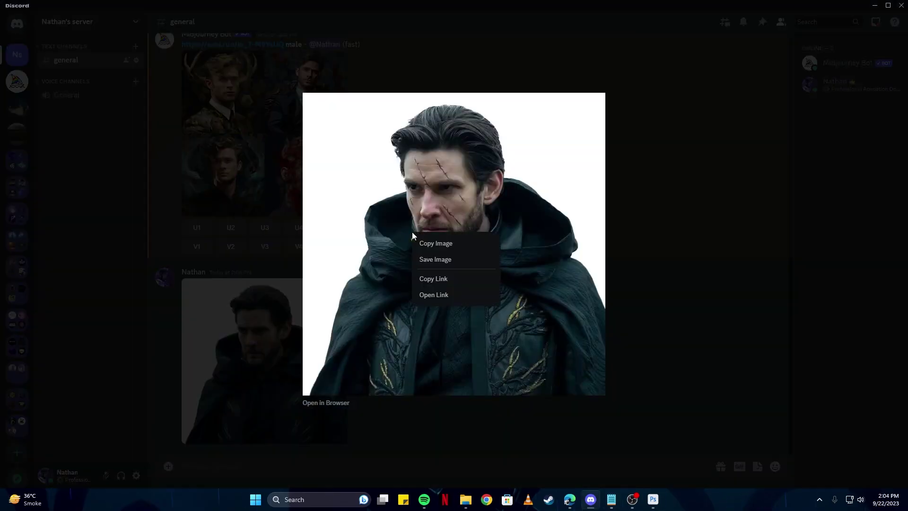
click(443, 279)
key(Escape)
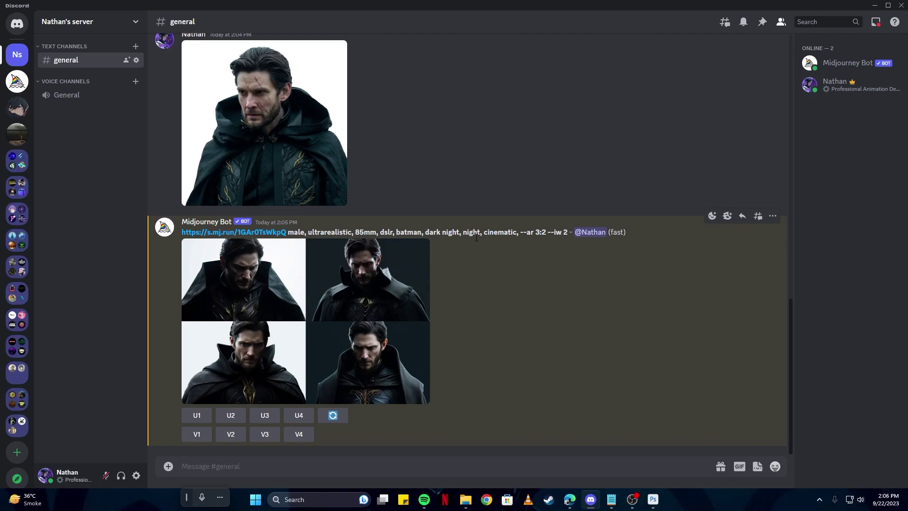
drag(547, 232, 525, 232)
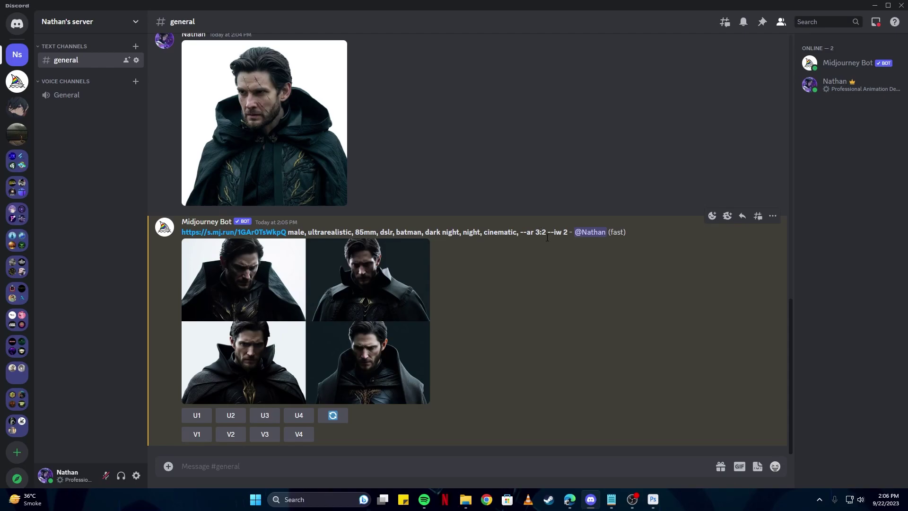
drag(547, 232, 568, 232)
drag(571, 231, 548, 231)
click(569, 236)
click(396, 320)
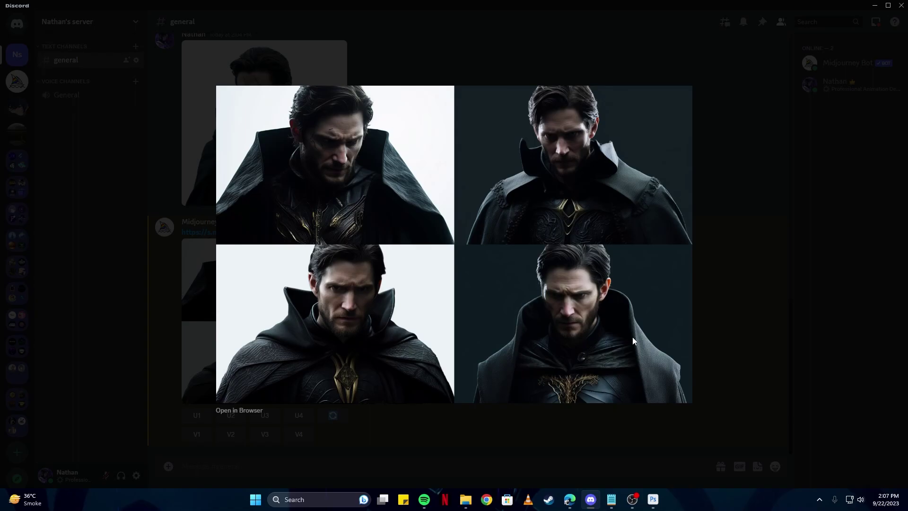
click(770, 360)
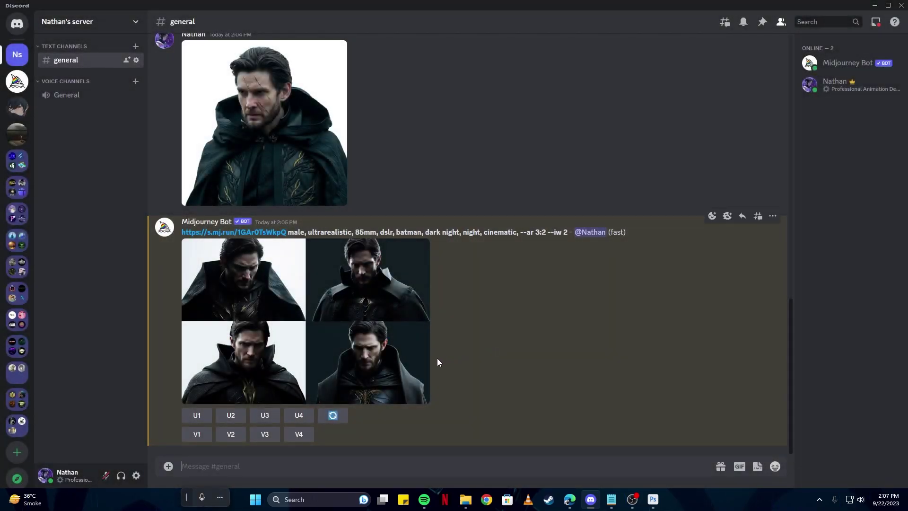
Step: Request V4 variations of the fourth portrait, recall the image-link prompt, and view the resulting grid
click(300, 434)
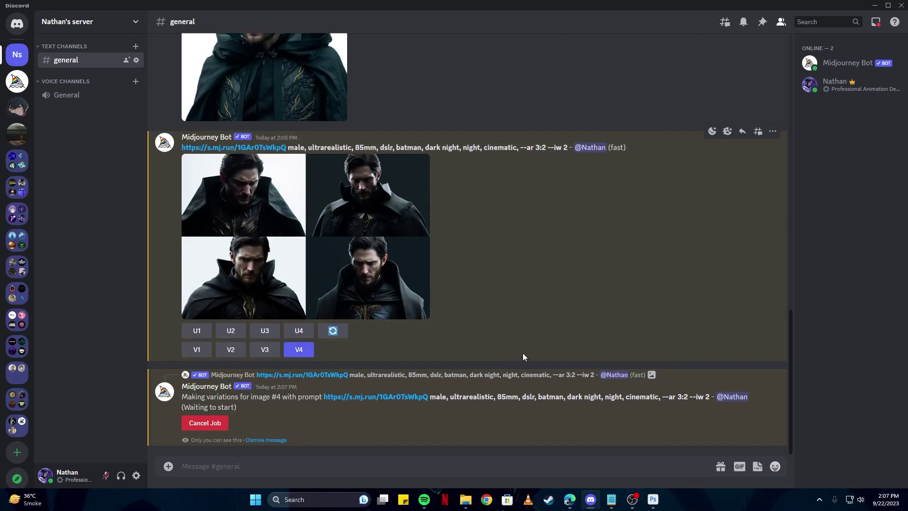
key(ctrl+v)
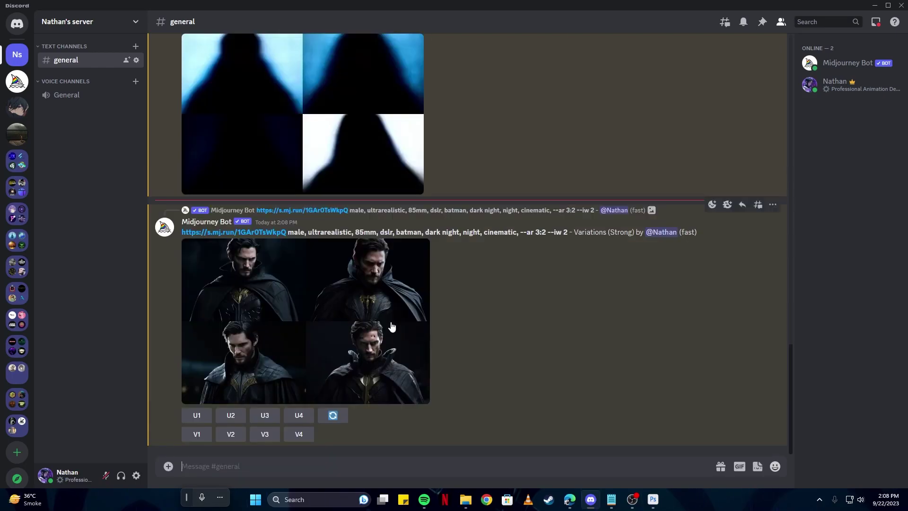
click(390, 322)
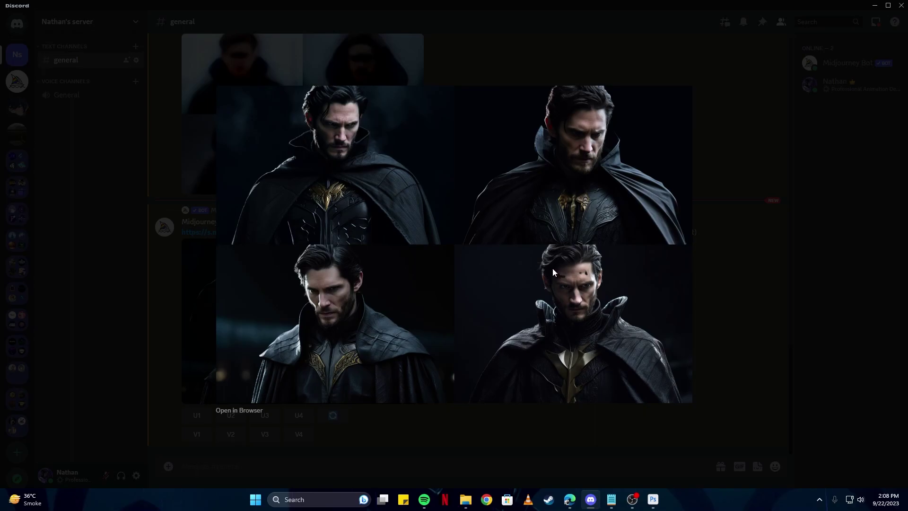
Step: Close the variations grid and inspect the new hooded cloaked portrait grid enlarged
click(737, 265)
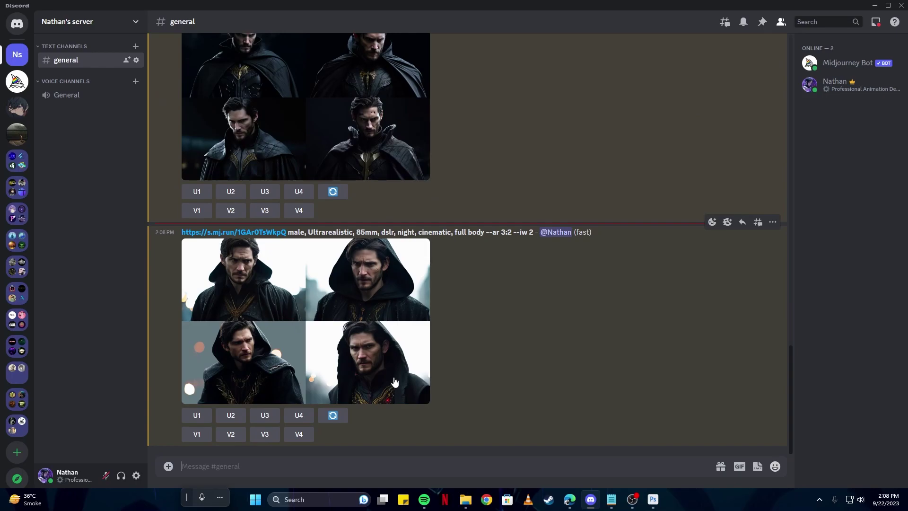
click(360, 369)
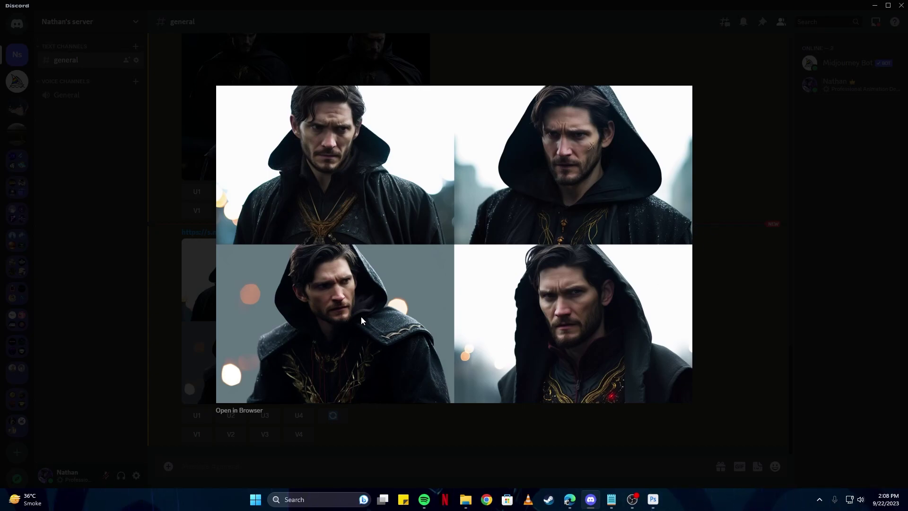
click(430, 434)
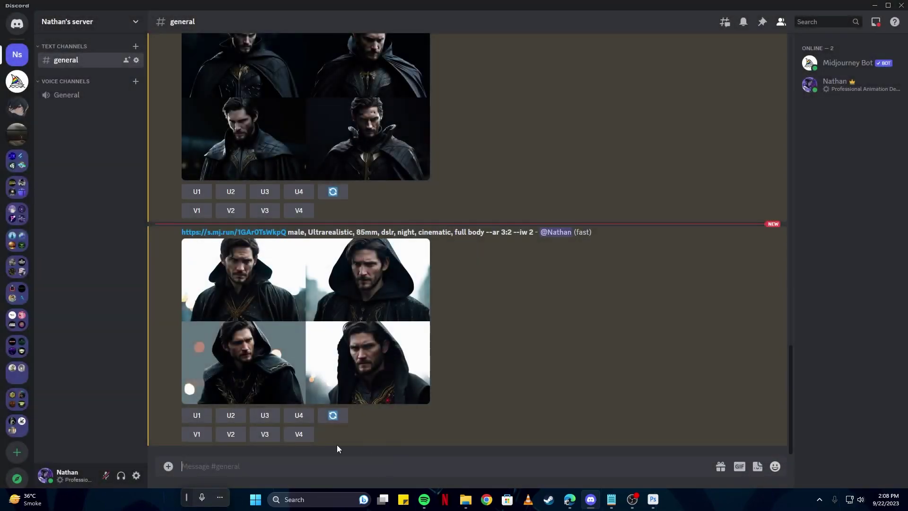
Step: Upscale hooded portrait U3, preview the upscale enlarged, then scroll back through the chat
click(265, 416)
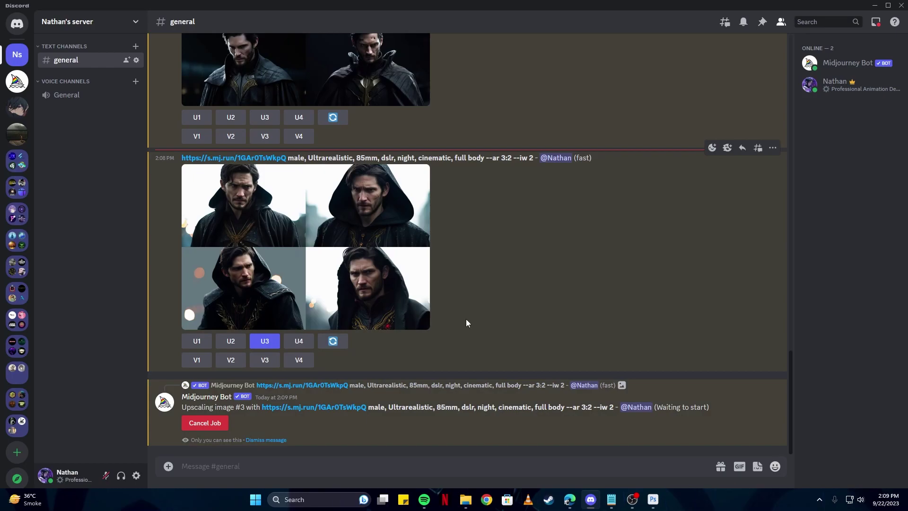
click(407, 284)
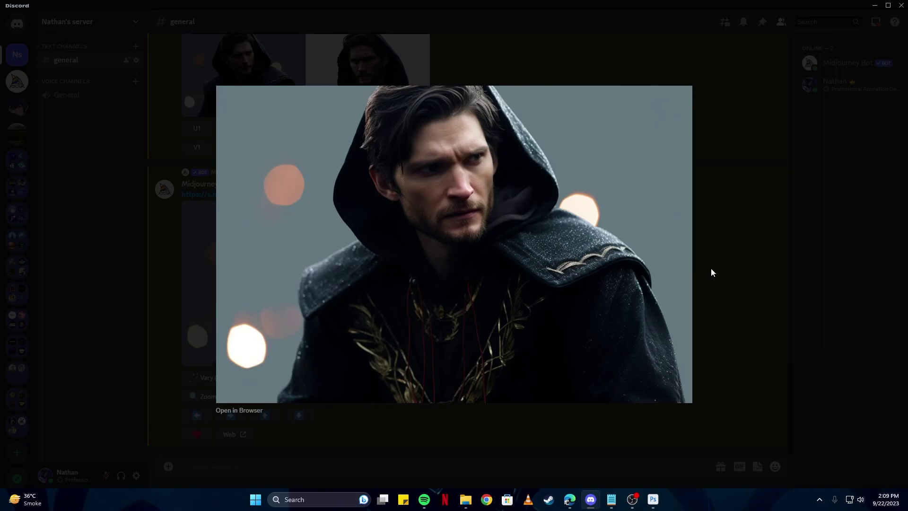
click(712, 268)
scroll(359, 251, up, 5)
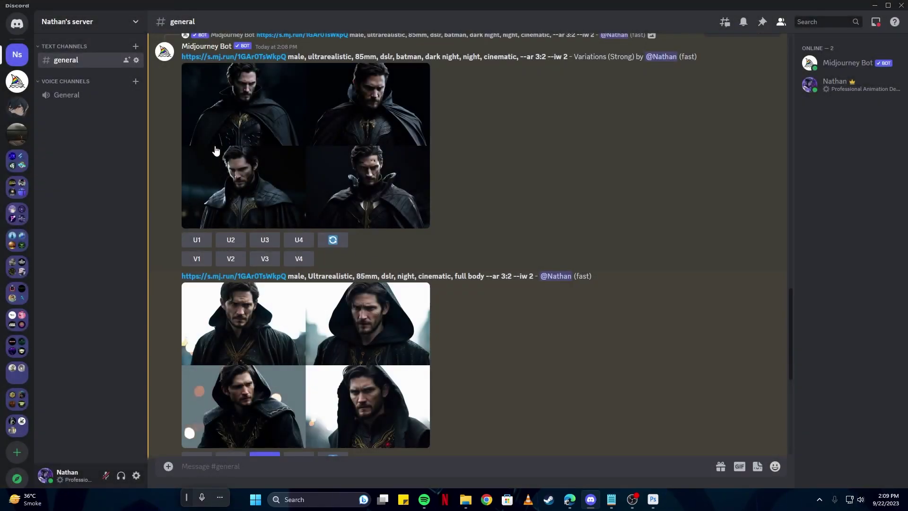
scroll(322, 227, up, 3)
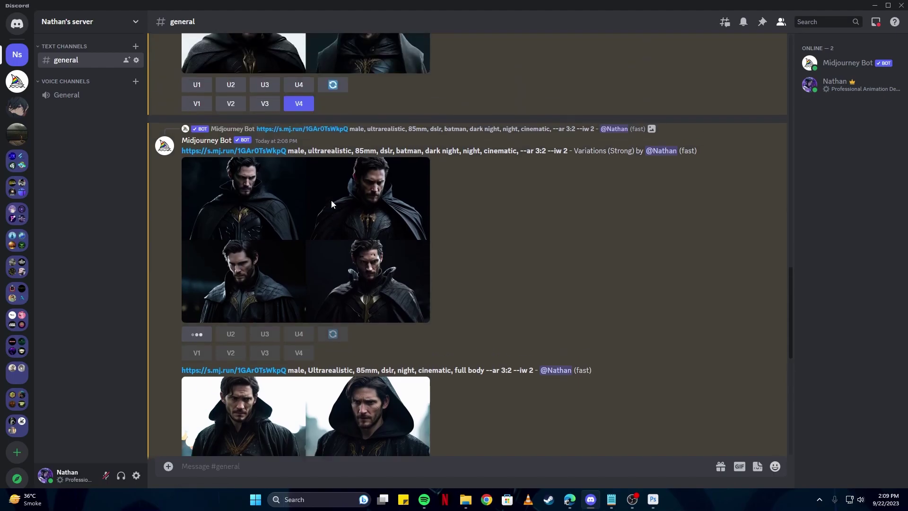
scroll(326, 275, down, 10)
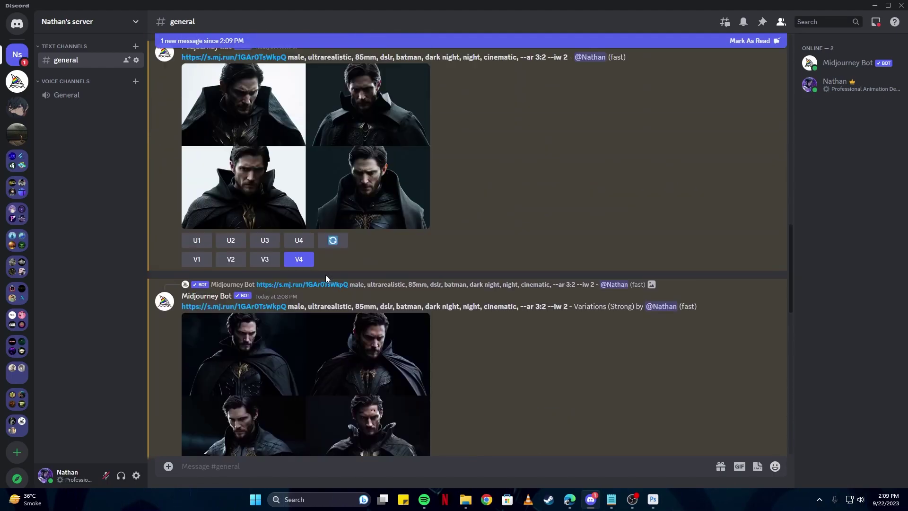
Step: View the upscaled Image #1 of the dark-caped man with gold chest emblem at full size
click(400, 273)
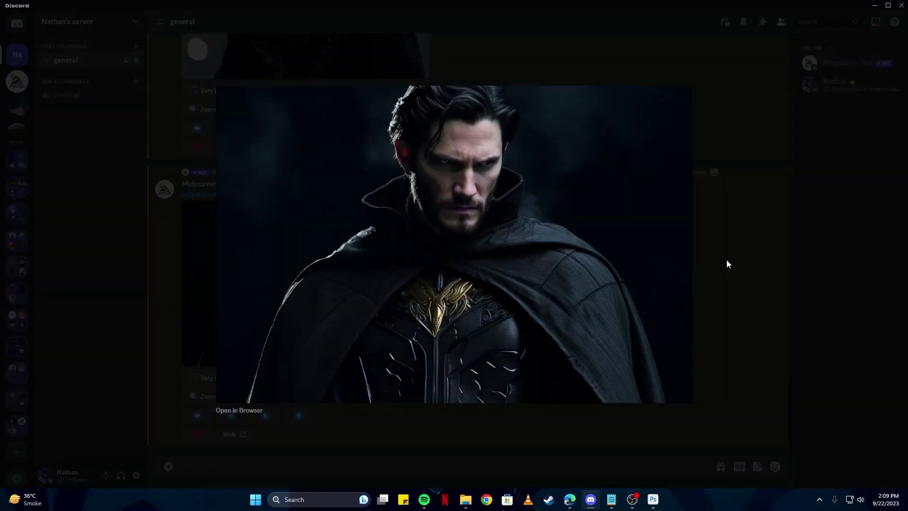
click(727, 264)
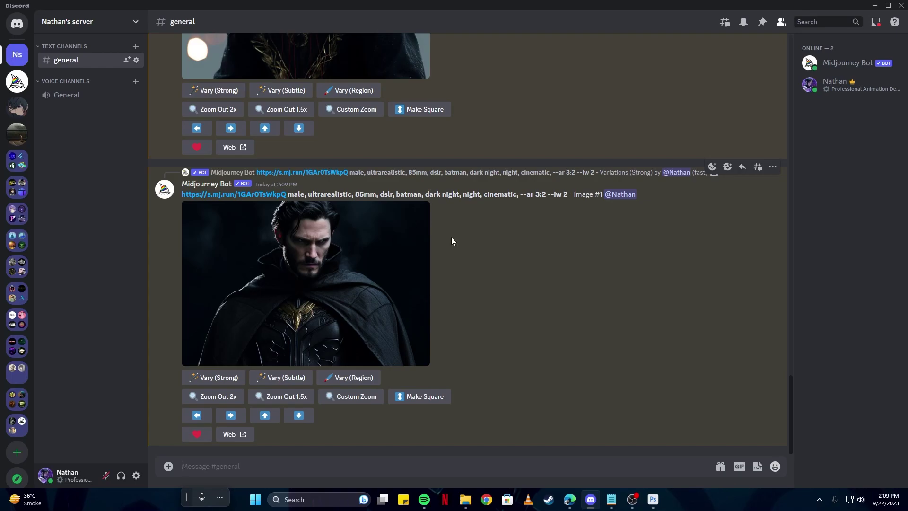
click(385, 252)
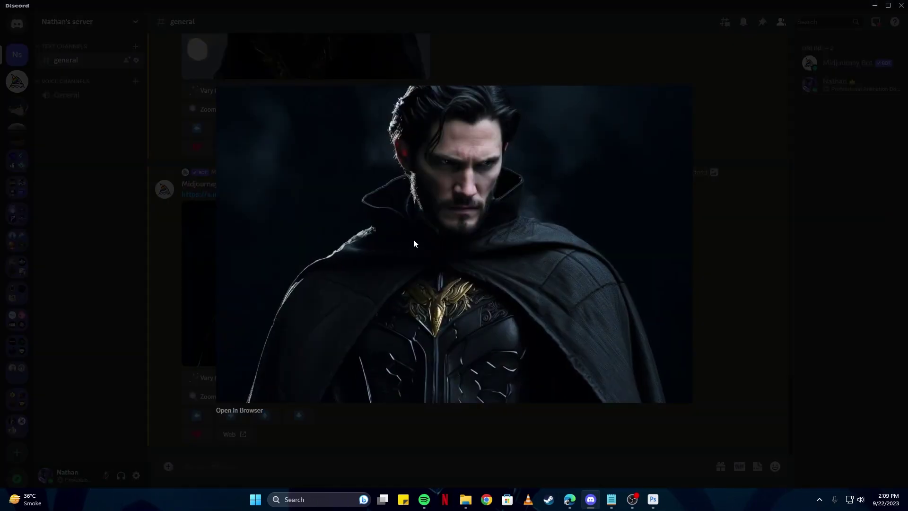